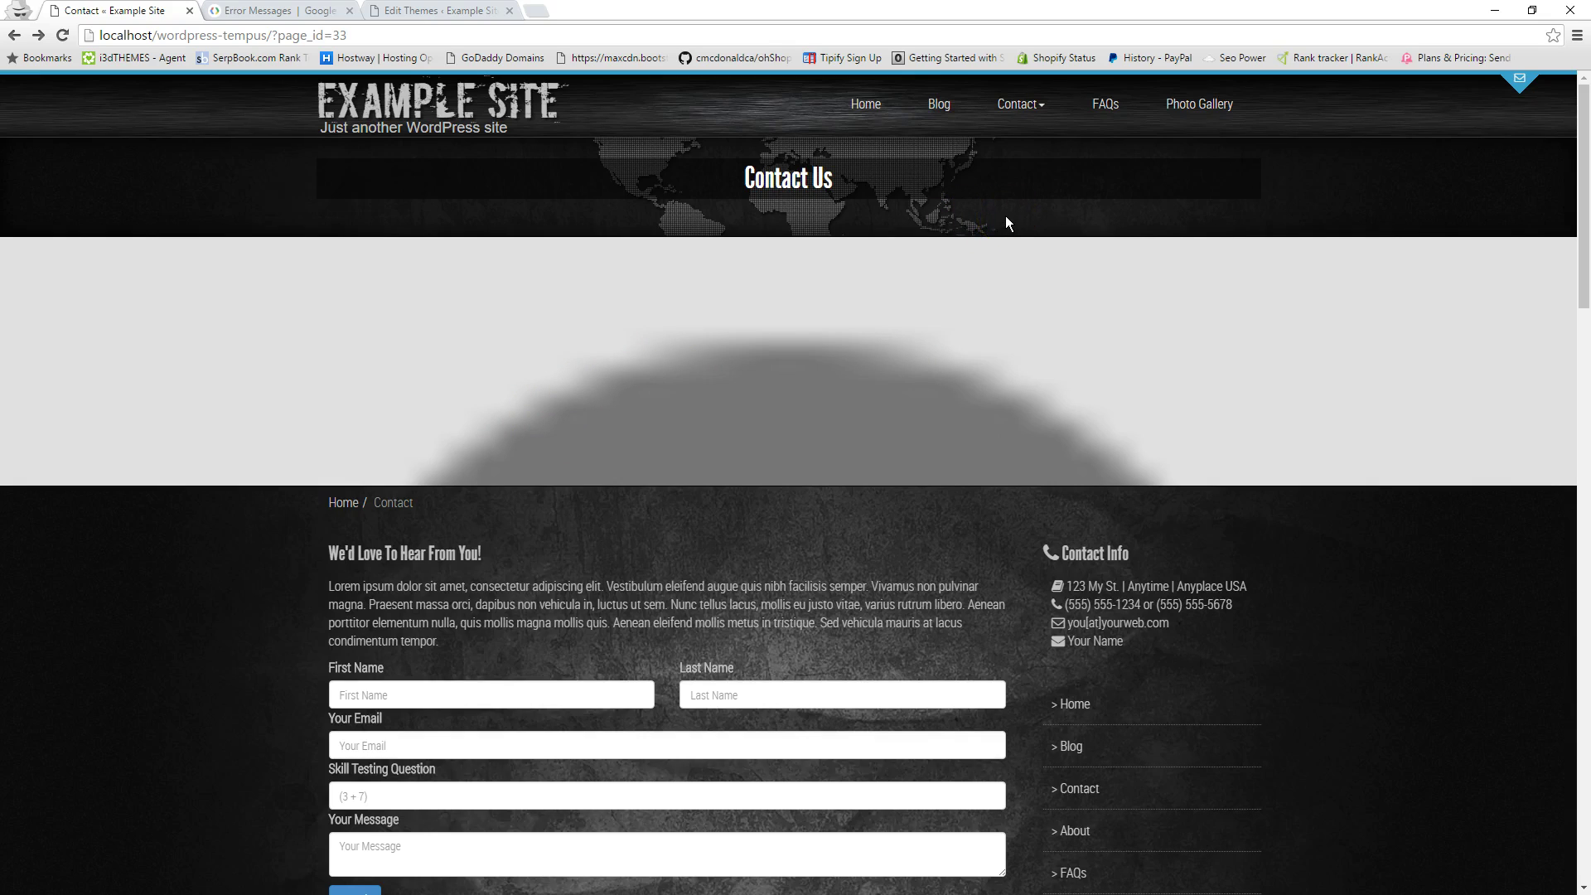
Open the Chrome console on the Contact page to inspect the Google Maps key errors
key("ctrl+shift+j")
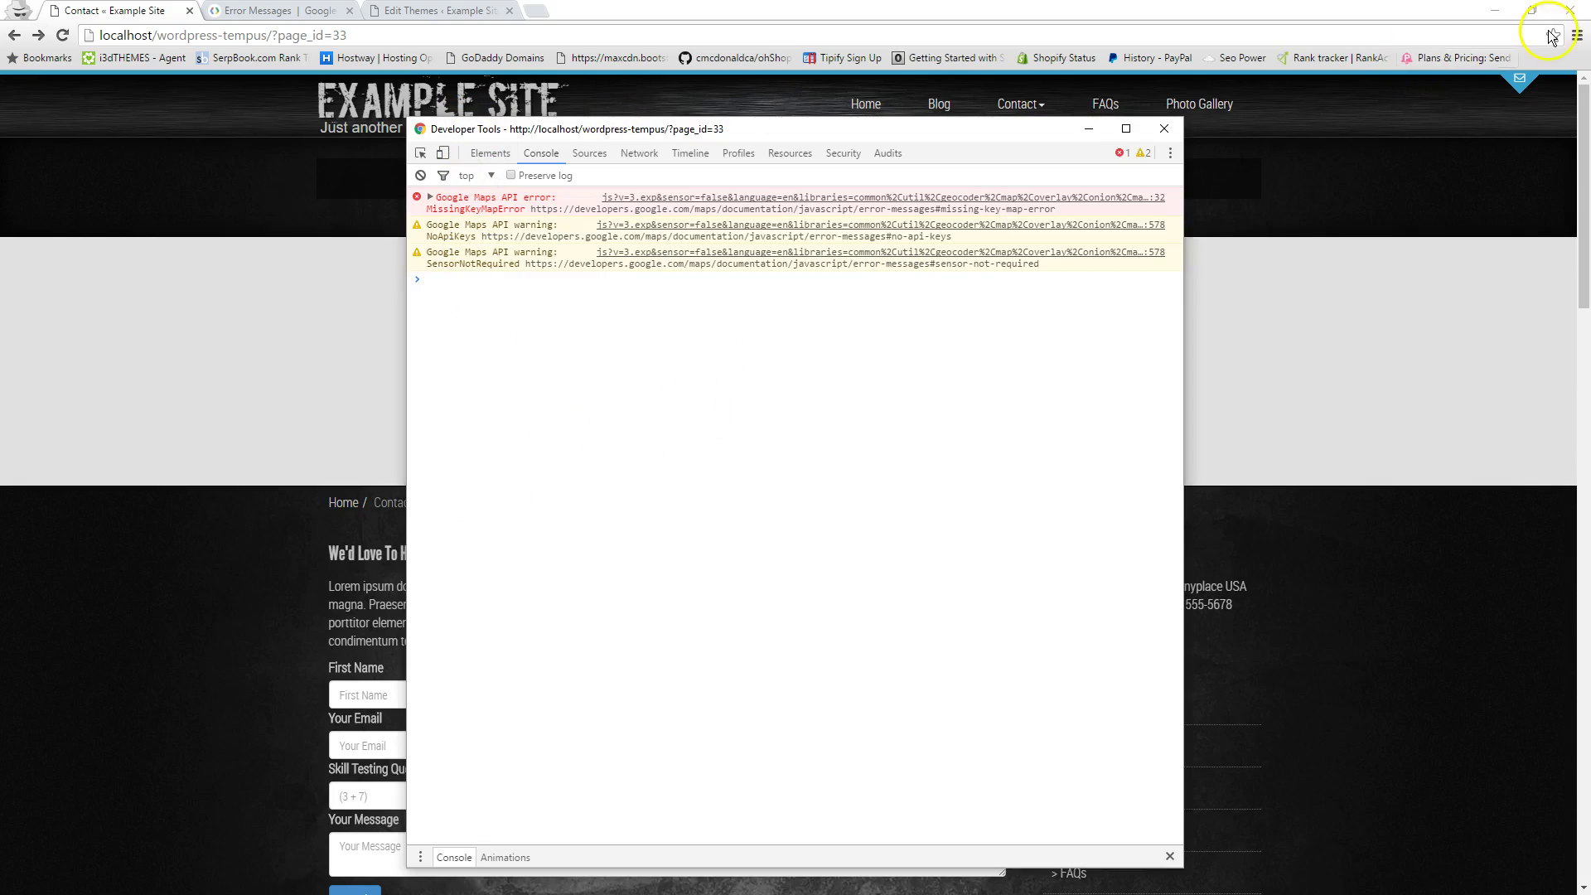
Reopen Developer tools from the Chrome menu's More tools list
left_click(1577, 36)
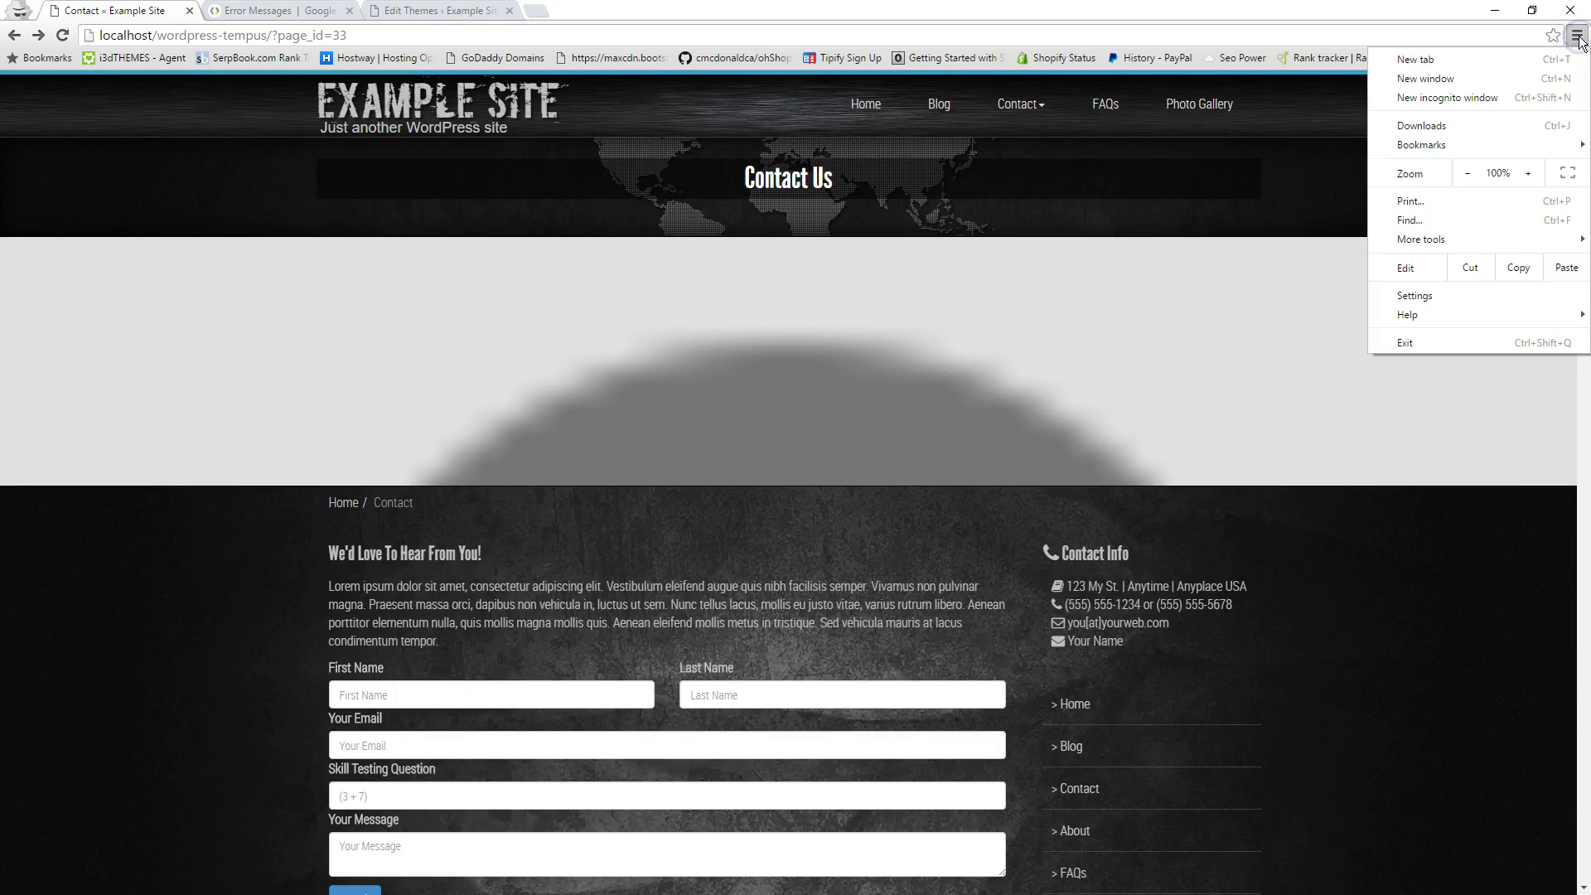
left_click(1546, 246)
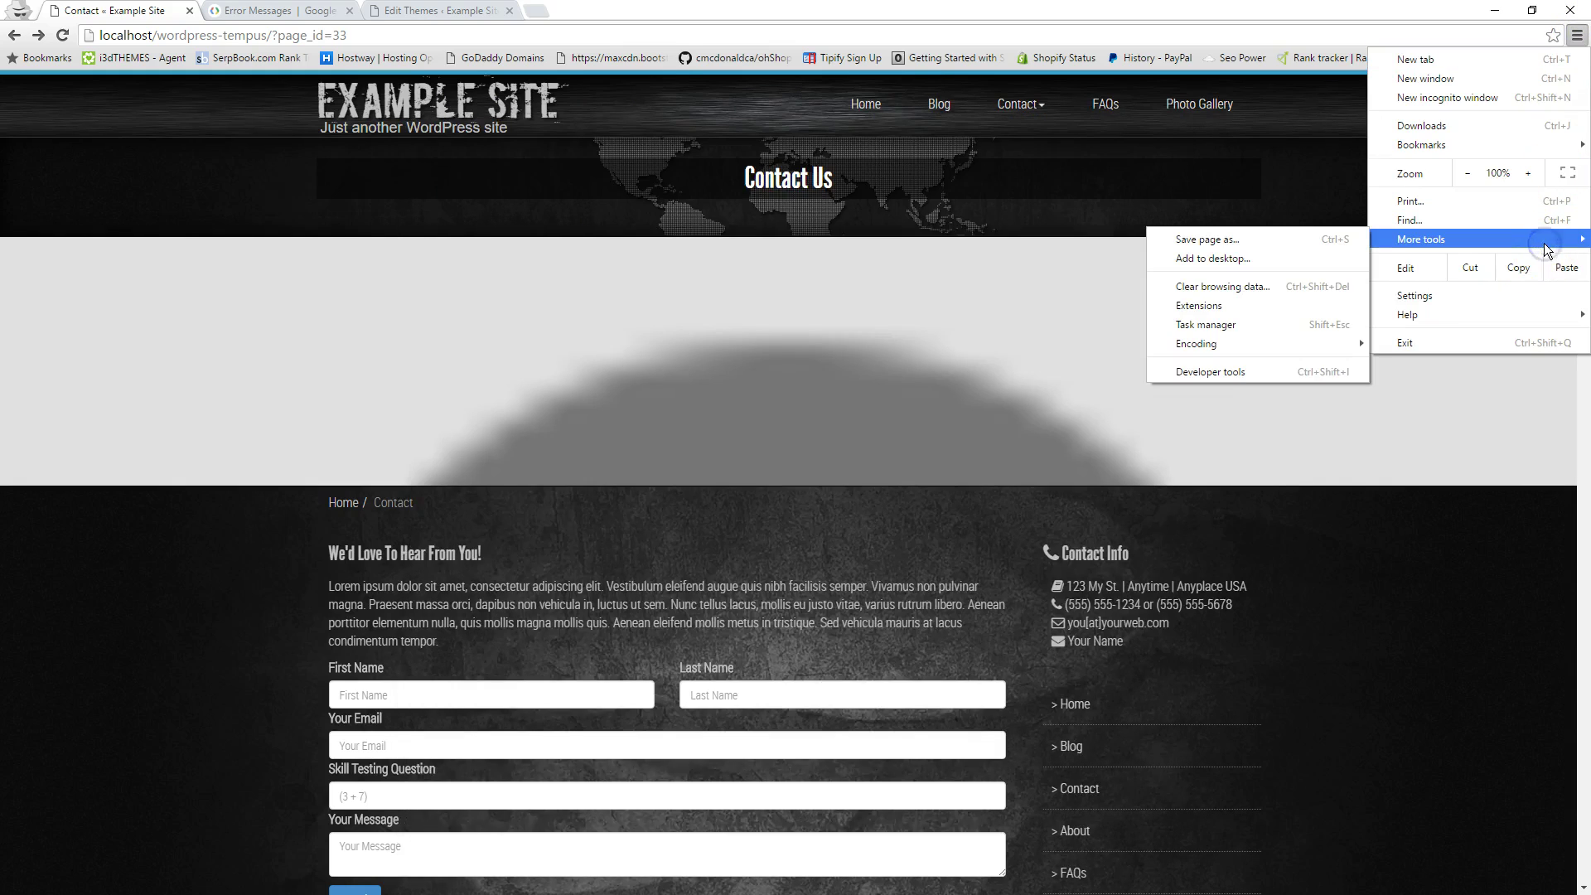
left_click(1215, 372)
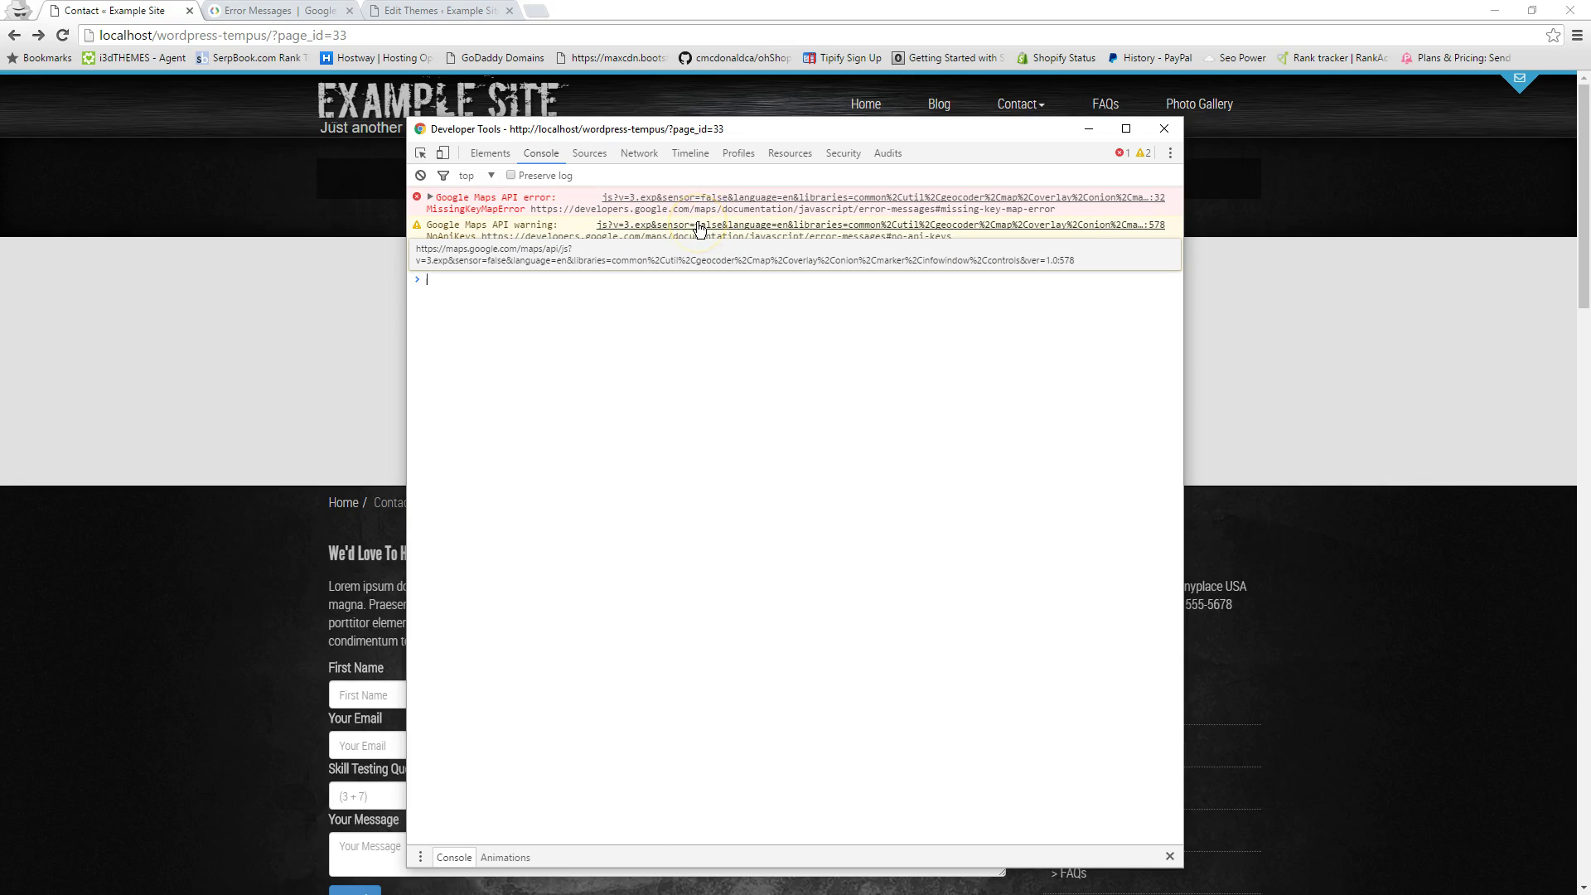
Follow the NoApiKeys warning link to its Google Maps error documentation
left_click(665, 239)
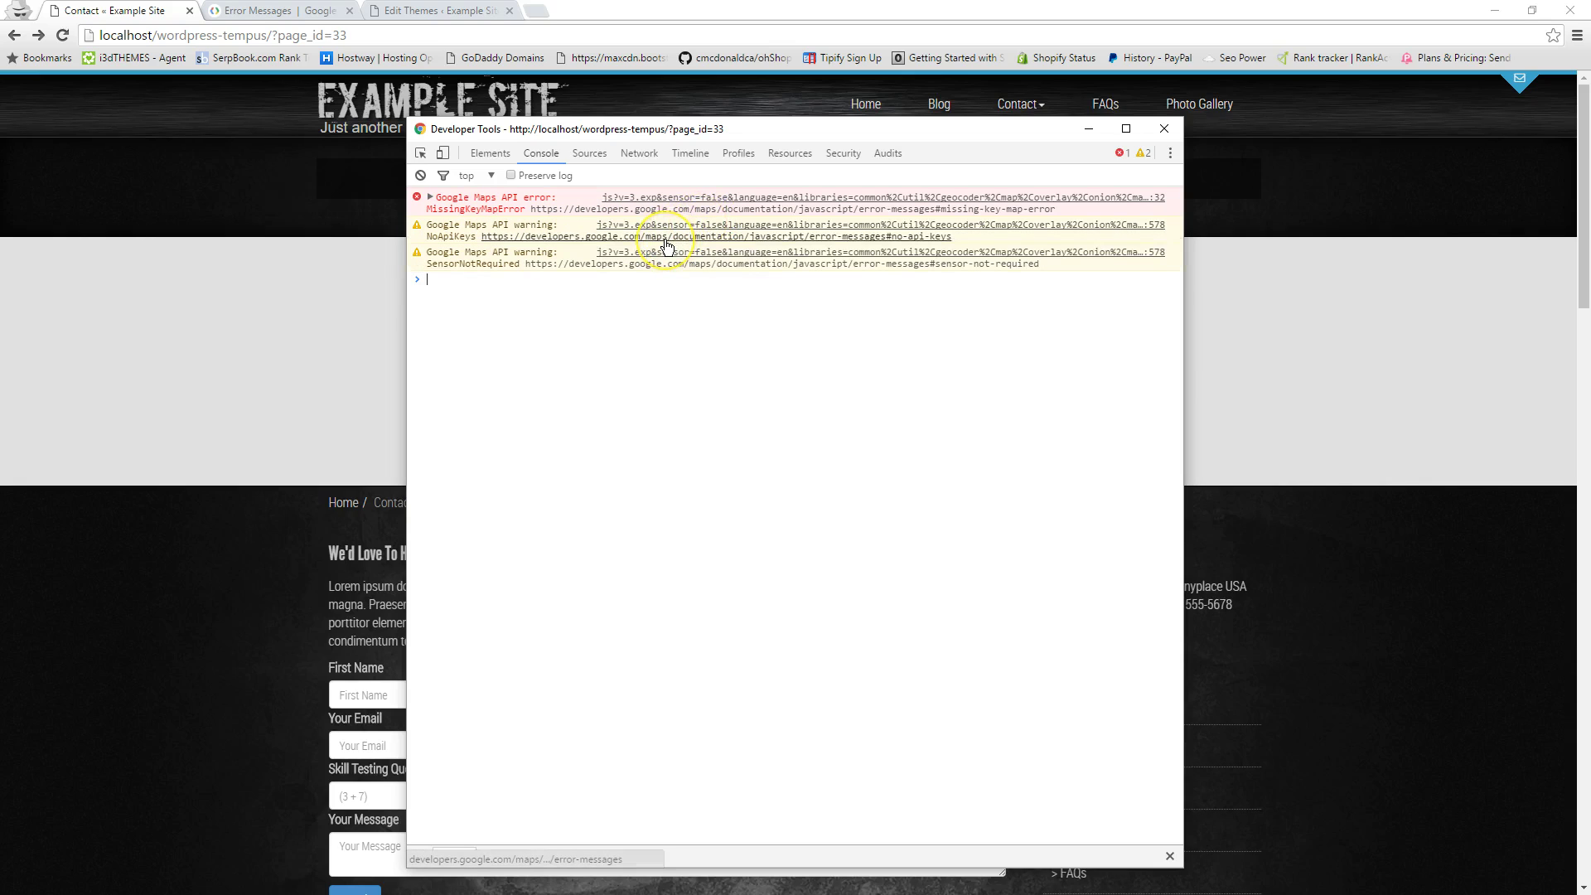
left_click(639, 239)
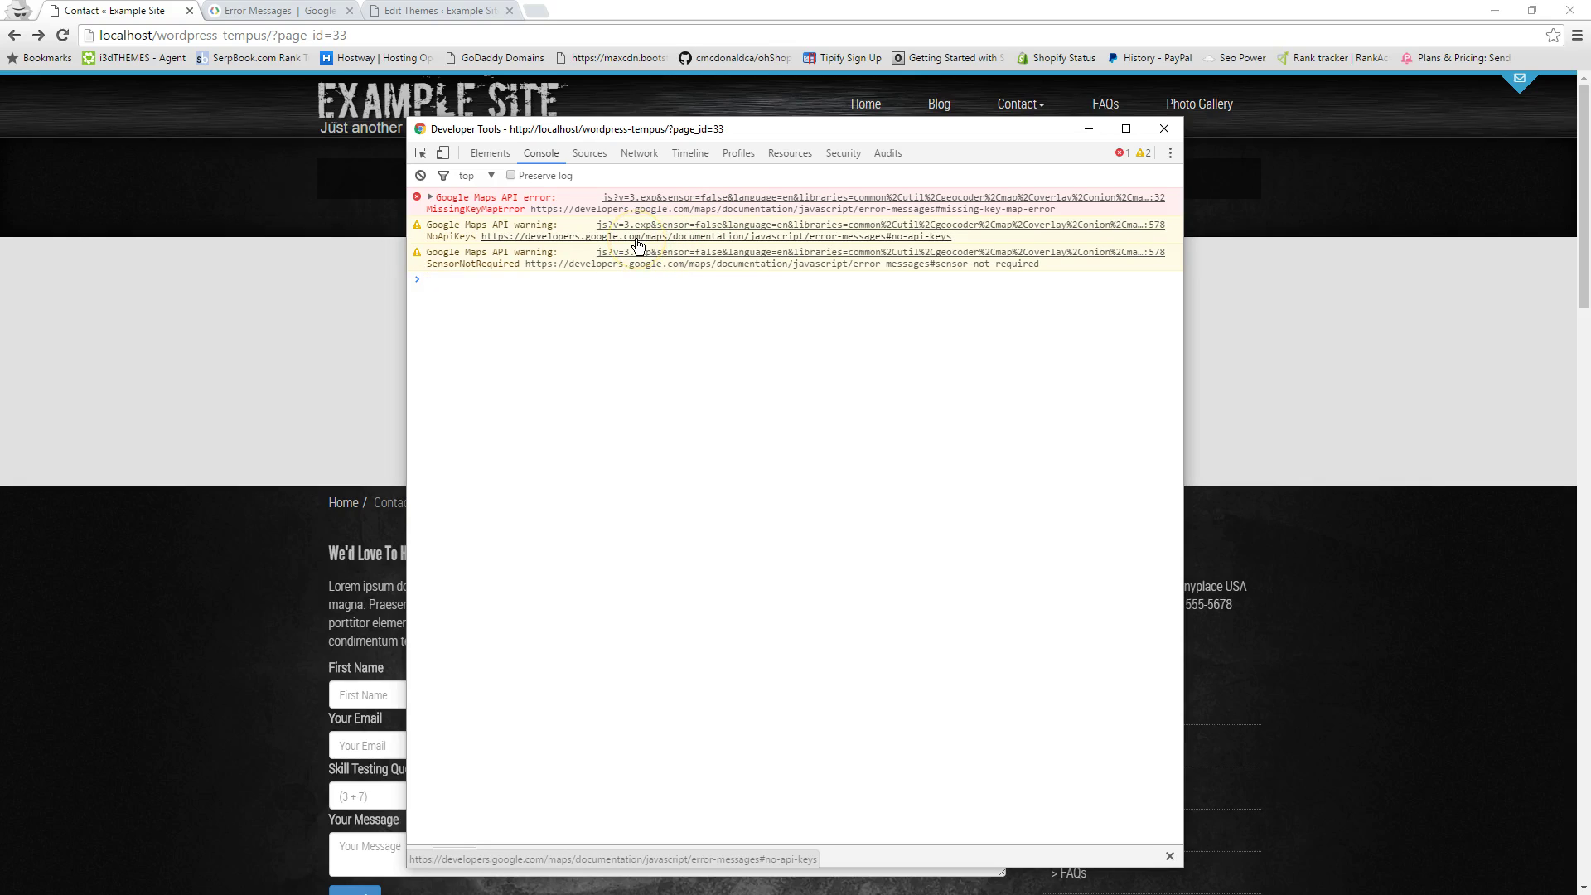
left_click(640, 241)
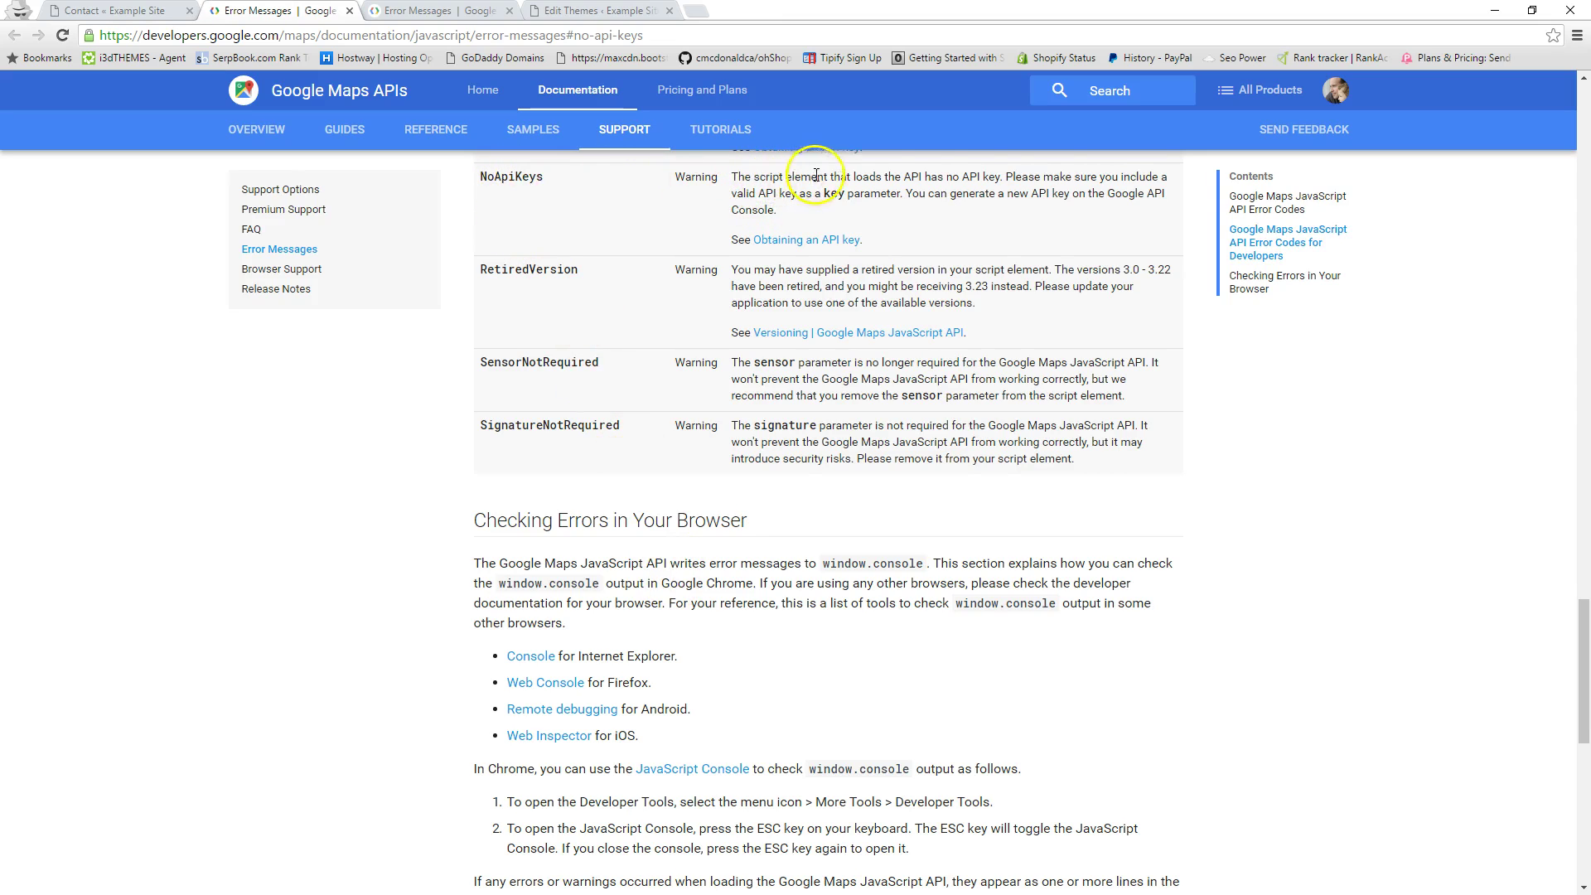
Open the API Console through 'Obtaining an API key' and GET A KEY, then return to the Contact tab
left_click(832, 242)
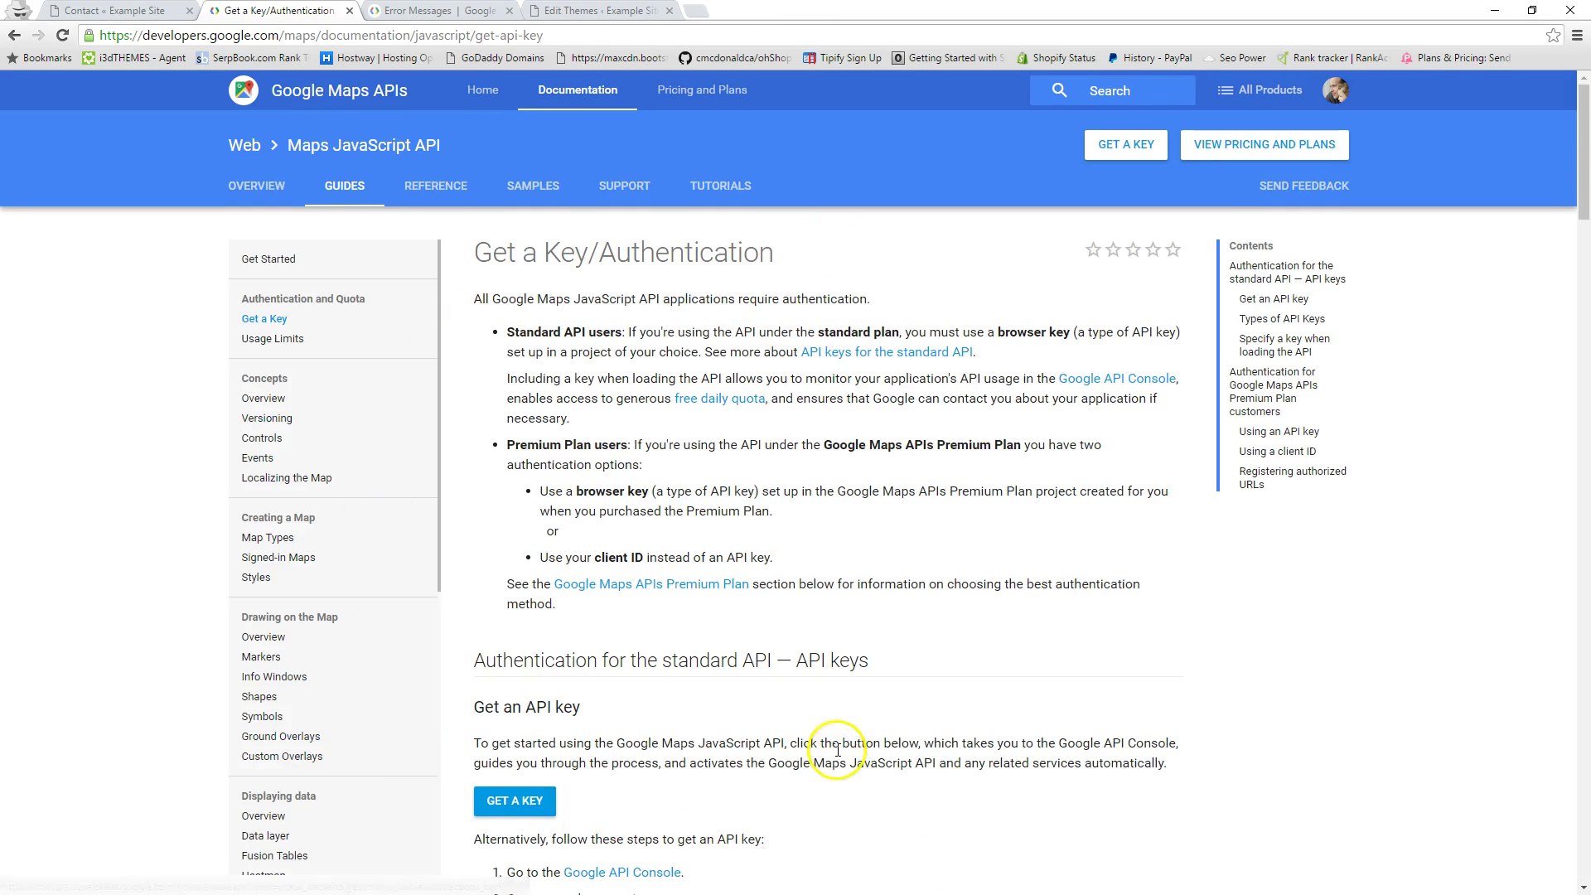
scroll(522, 738, "down", 1)
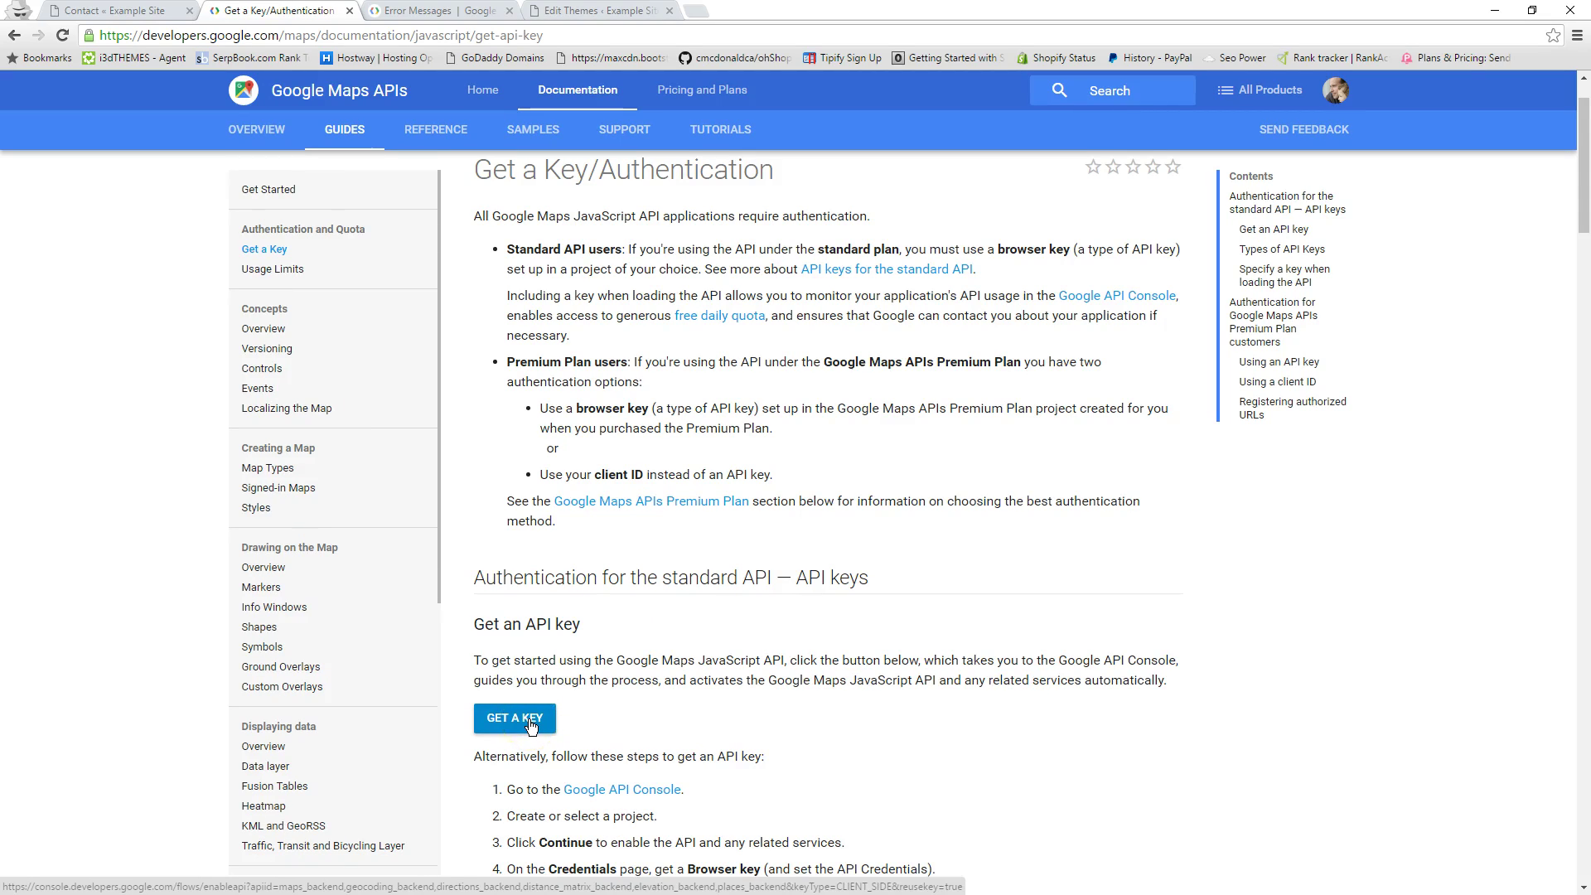
left_click(530, 720)
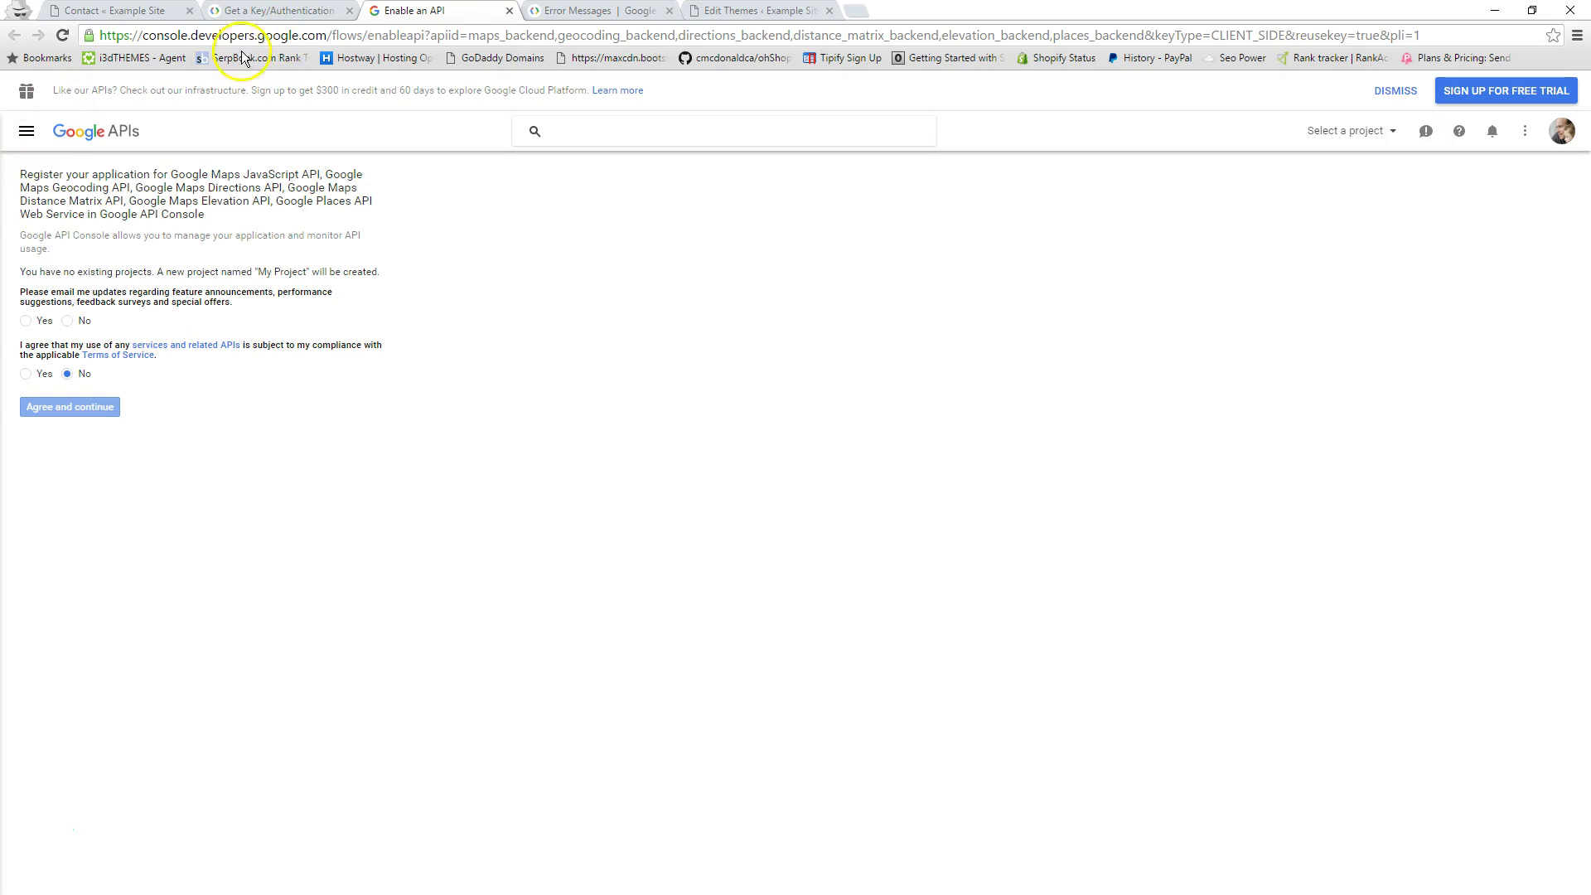
left_click(147, 12)
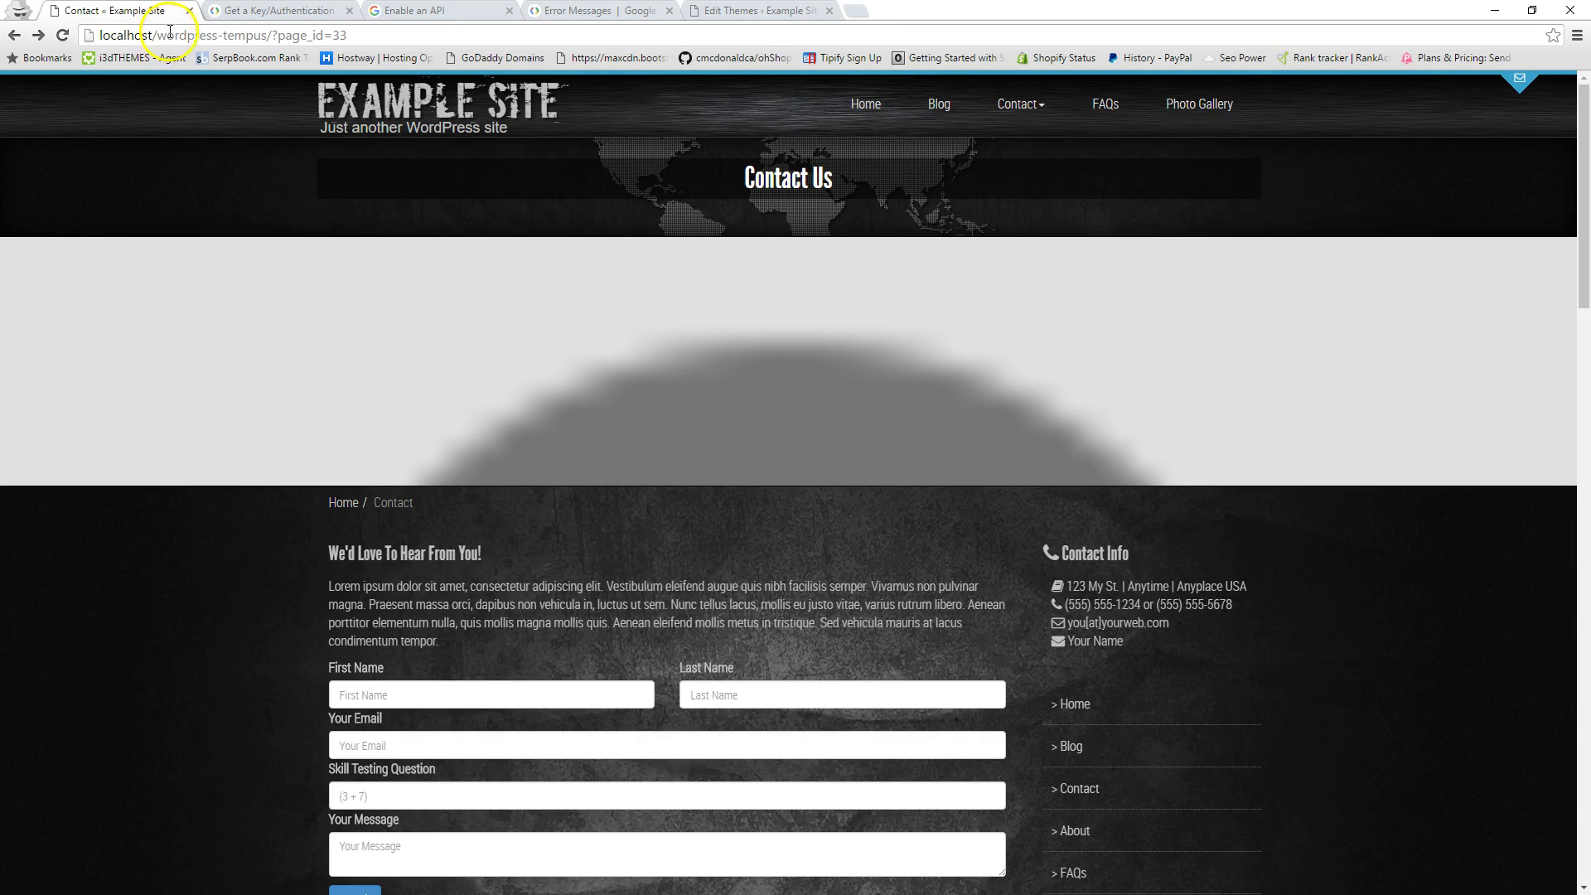
In the Edit Themes tab, open Tempus HD's Update Theme page, which reports the latest version
left_click(715, 11)
left_click(334, 383)
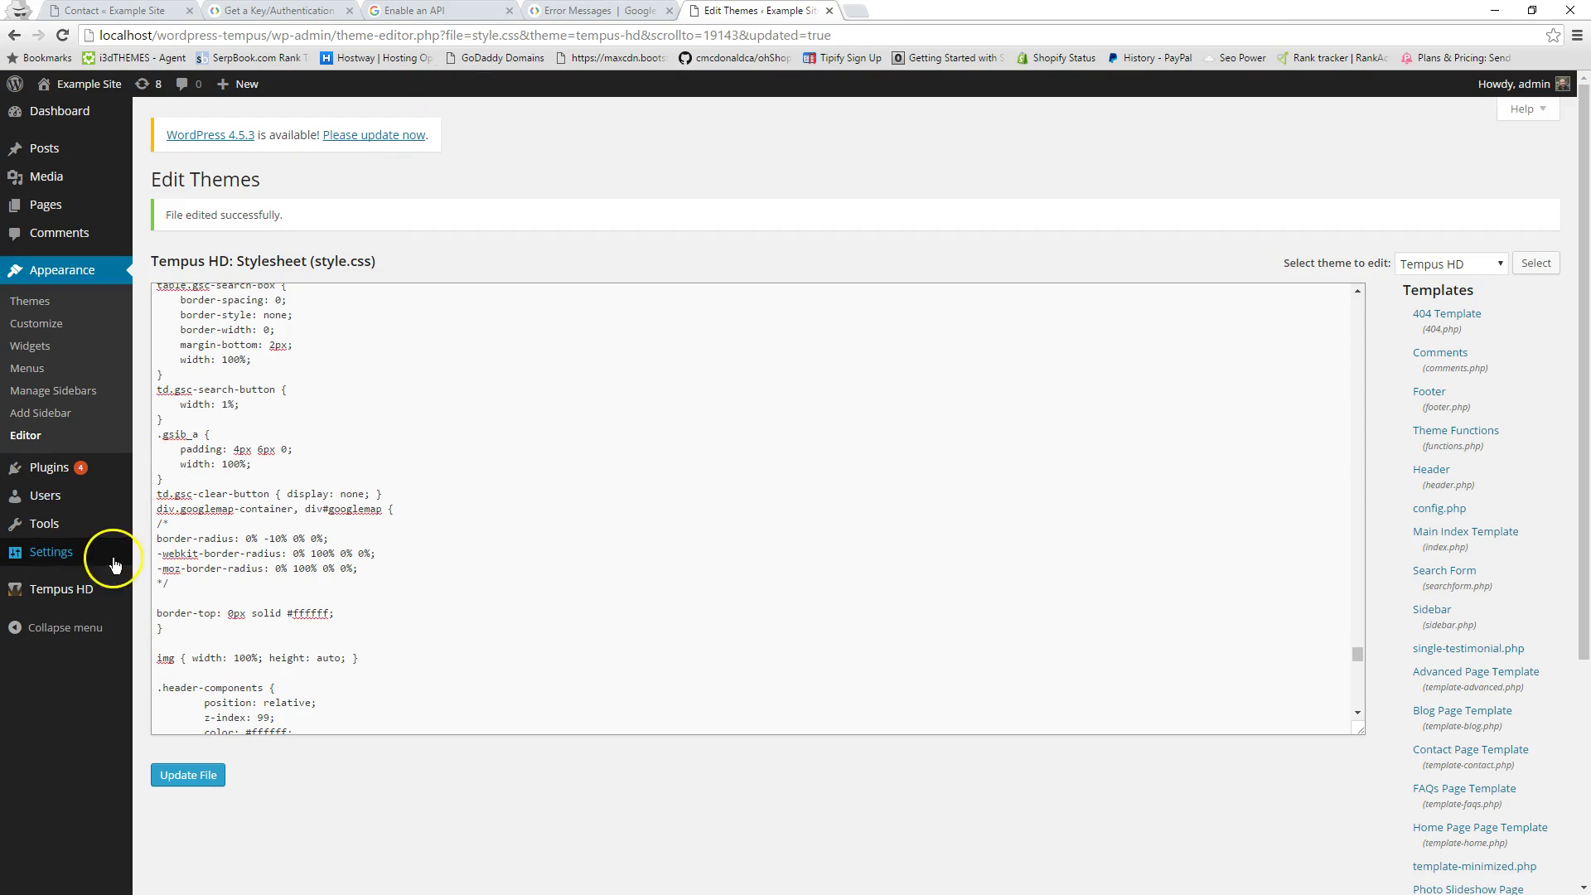
mouse_move(77, 593)
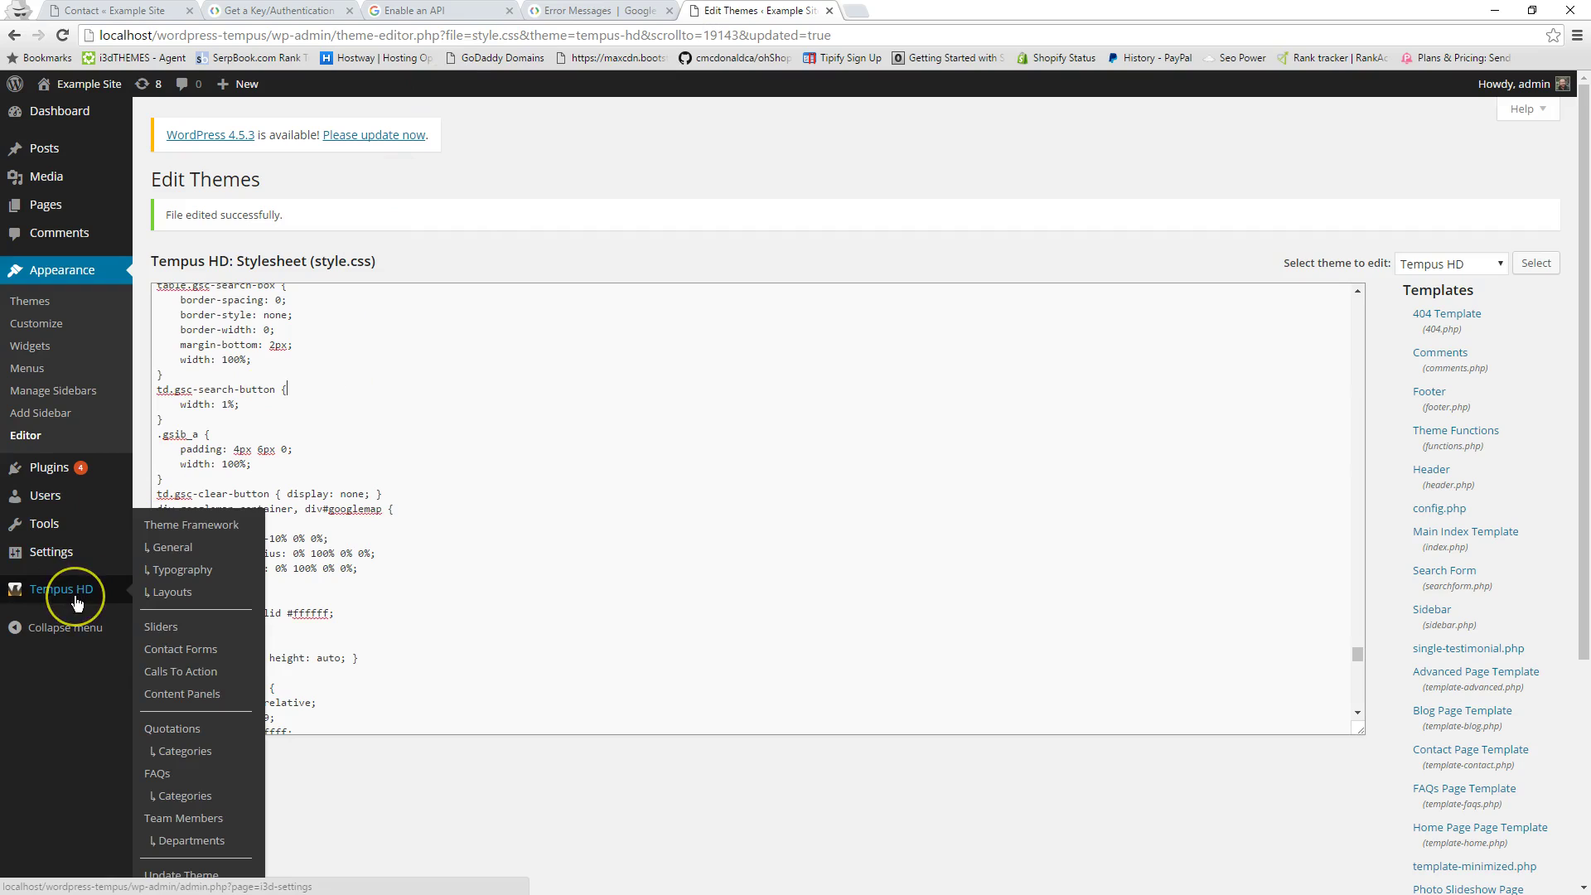
left_click(188, 877)
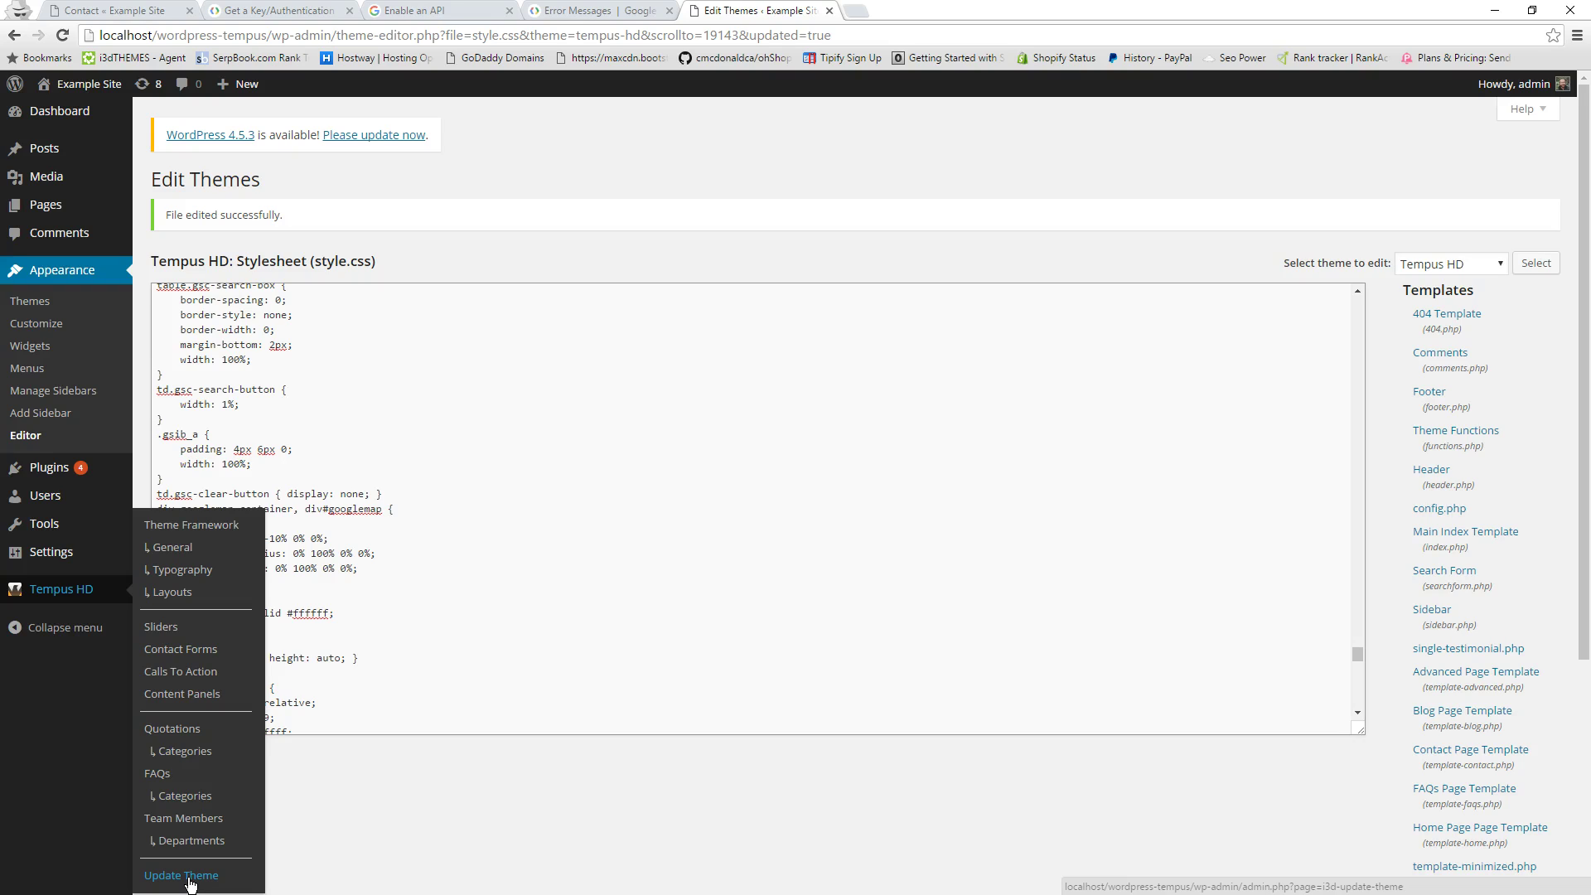
left_click(189, 877)
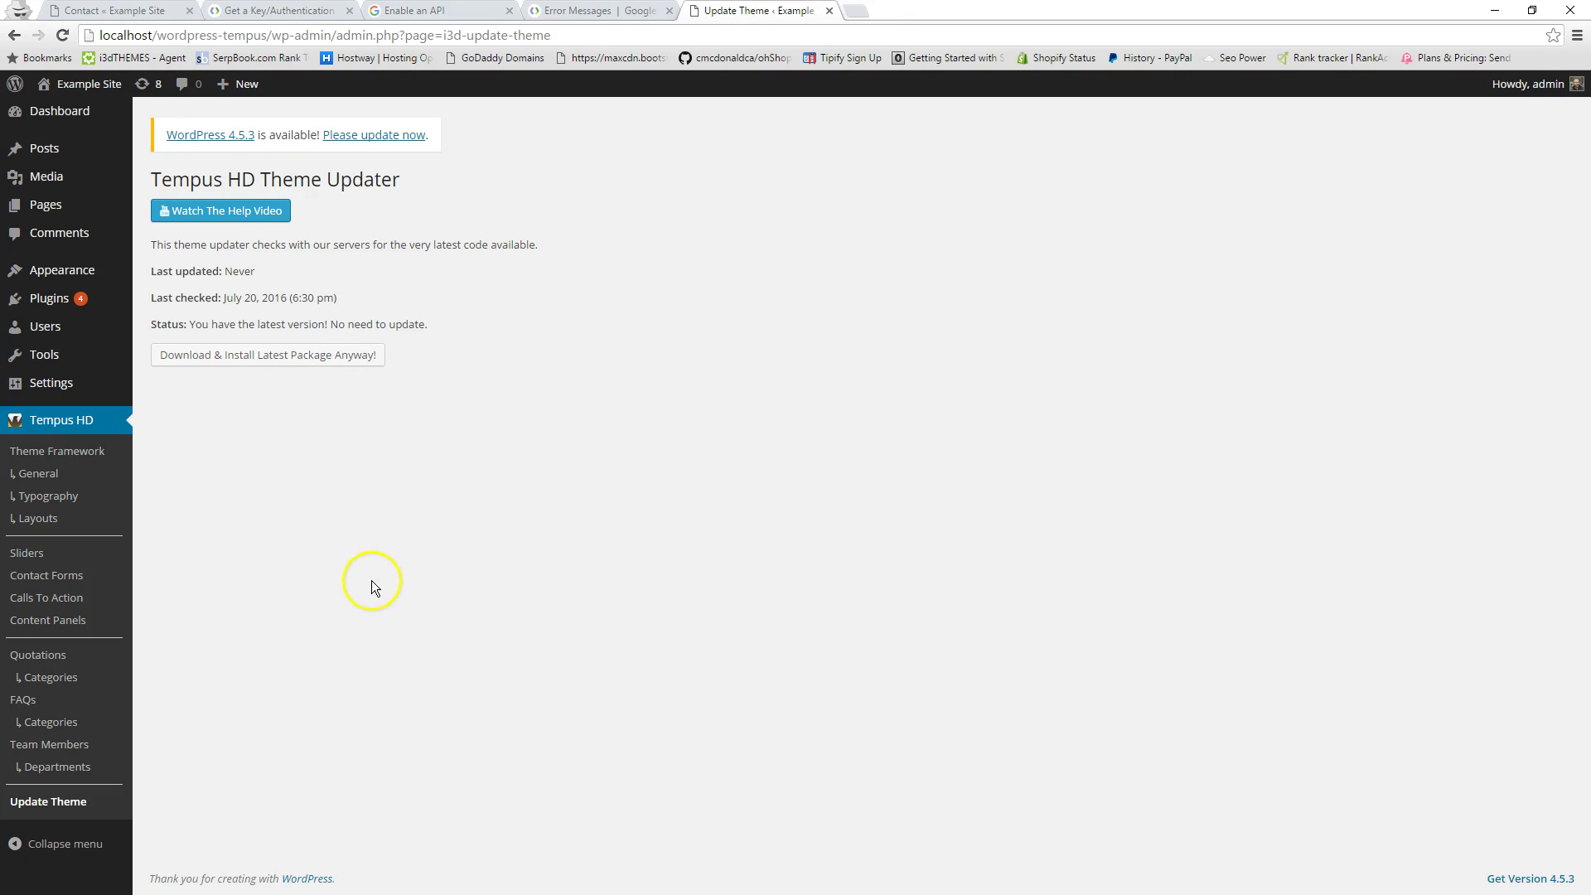
mouse_move(50, 266)
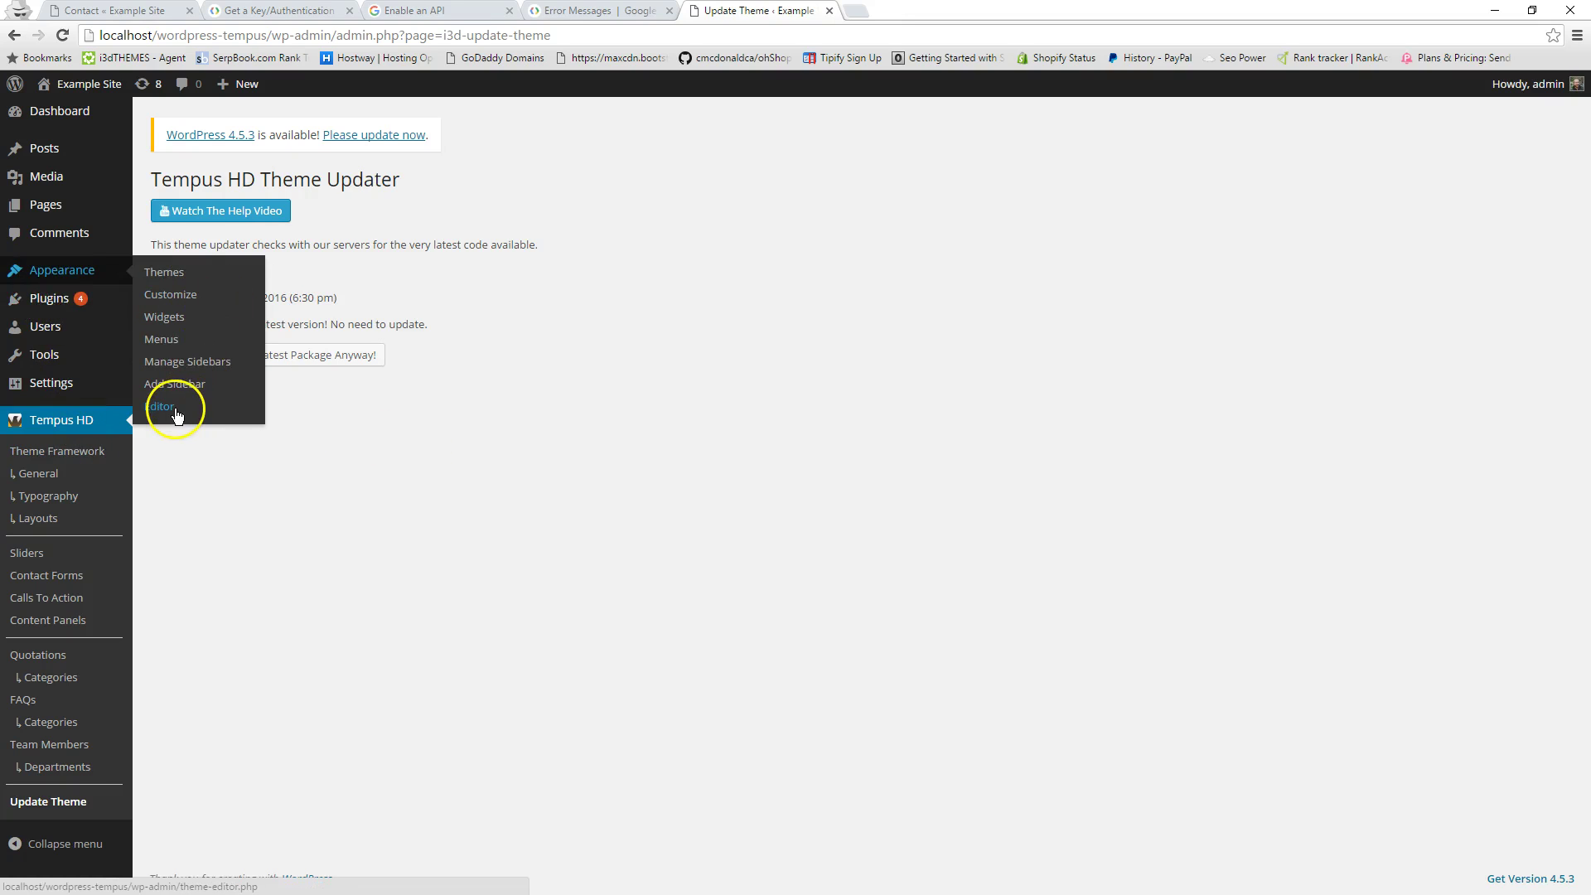
Open functions.php in the theme editor and insert 'key=' after 'js?' in the Google Maps URL
left_click(175, 409)
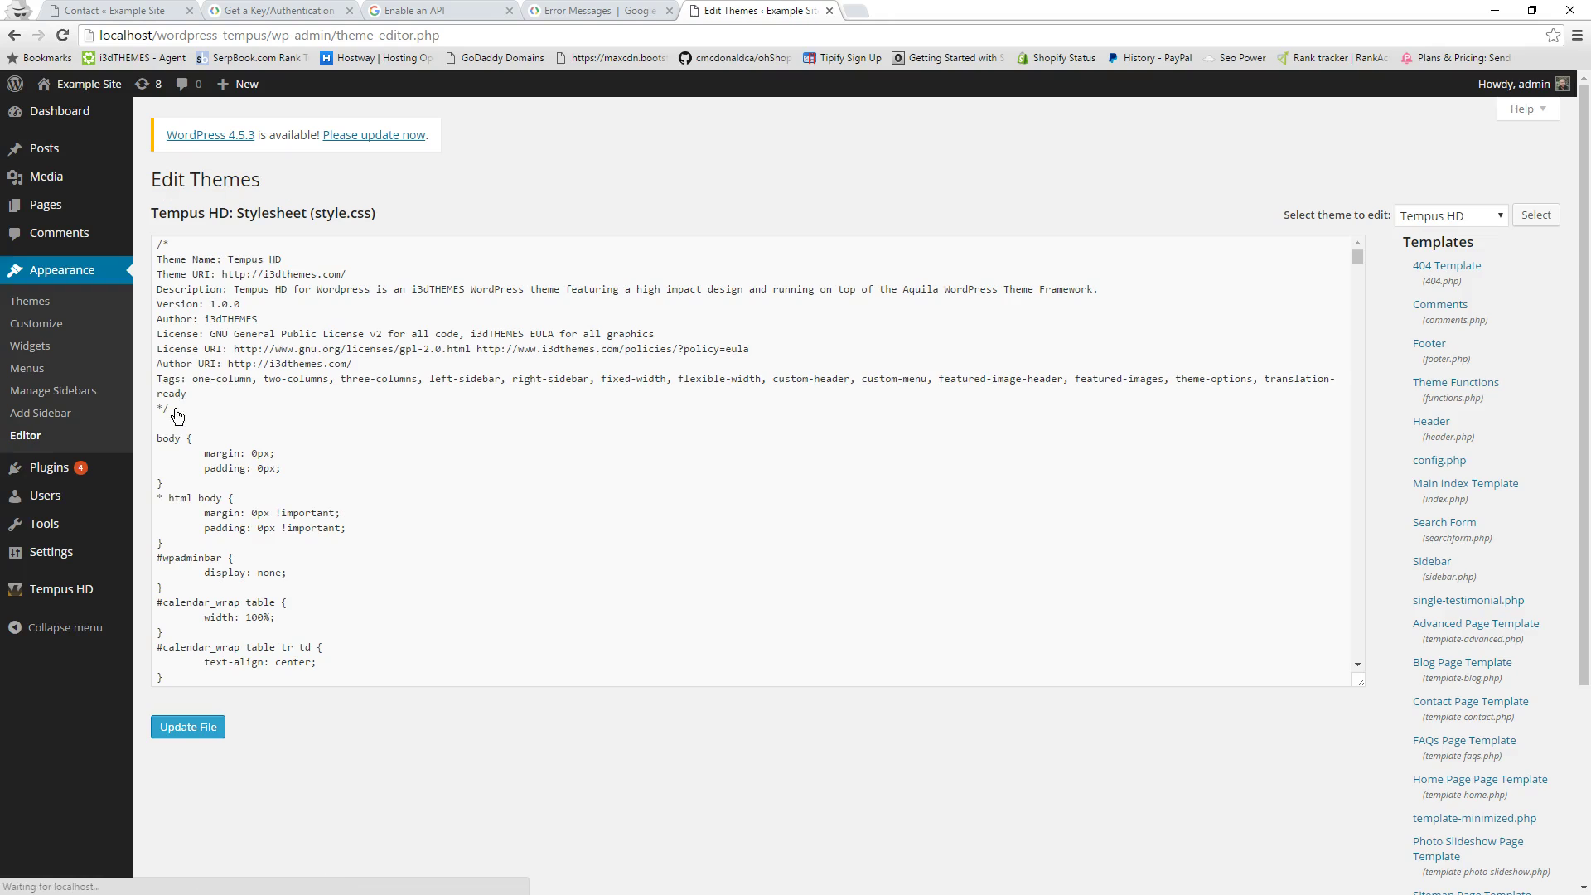
left_click(1466, 383)
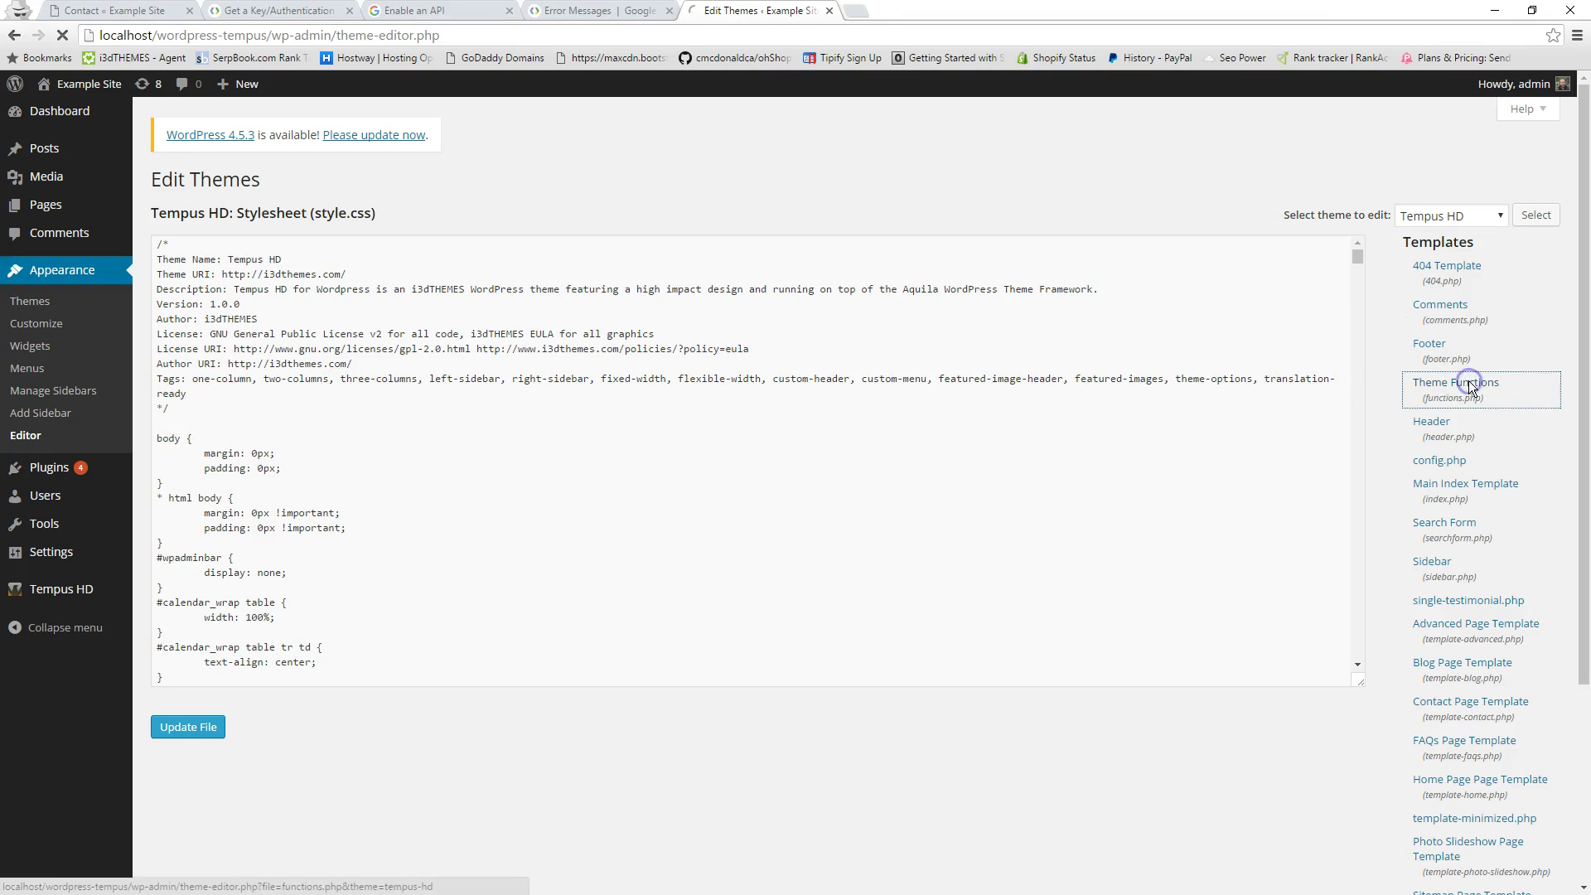
scroll(580, 491, "down", 5)
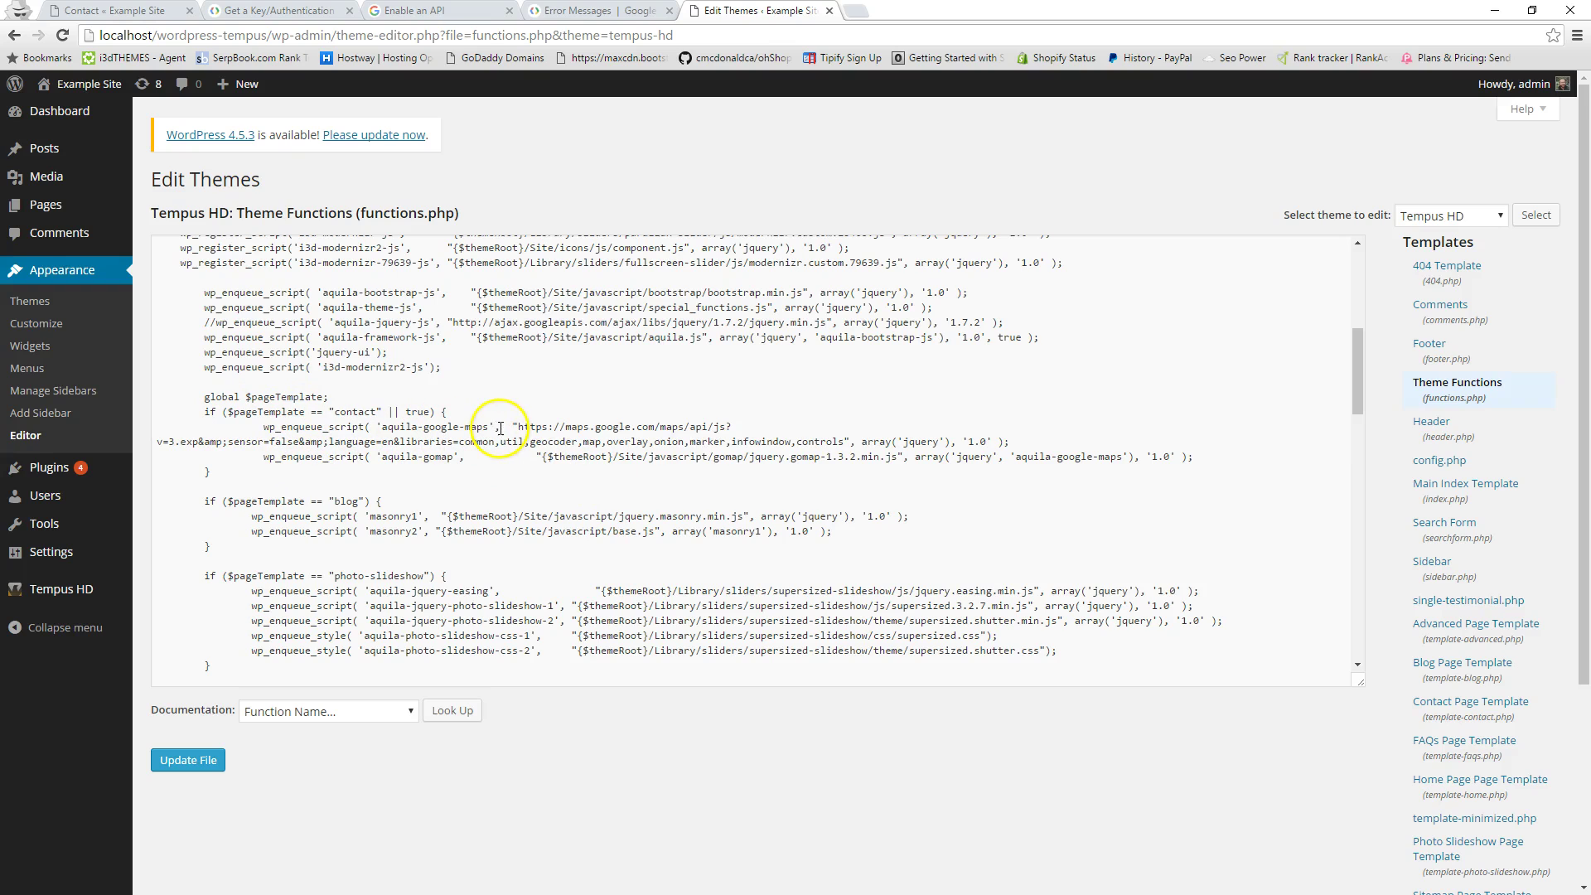
left_click(740, 427)
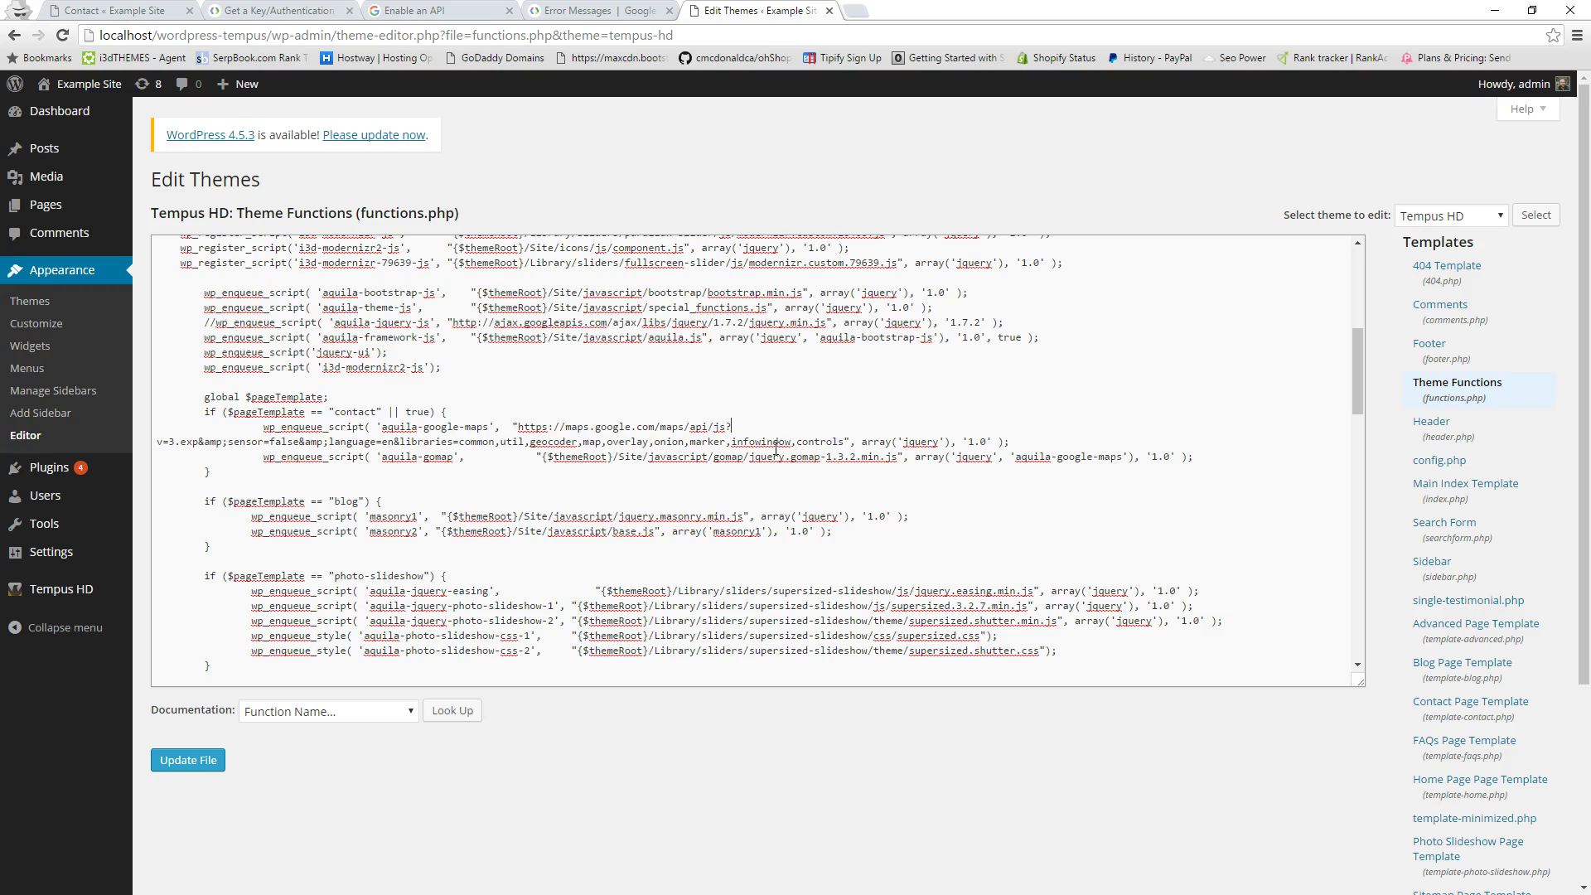
type("key")
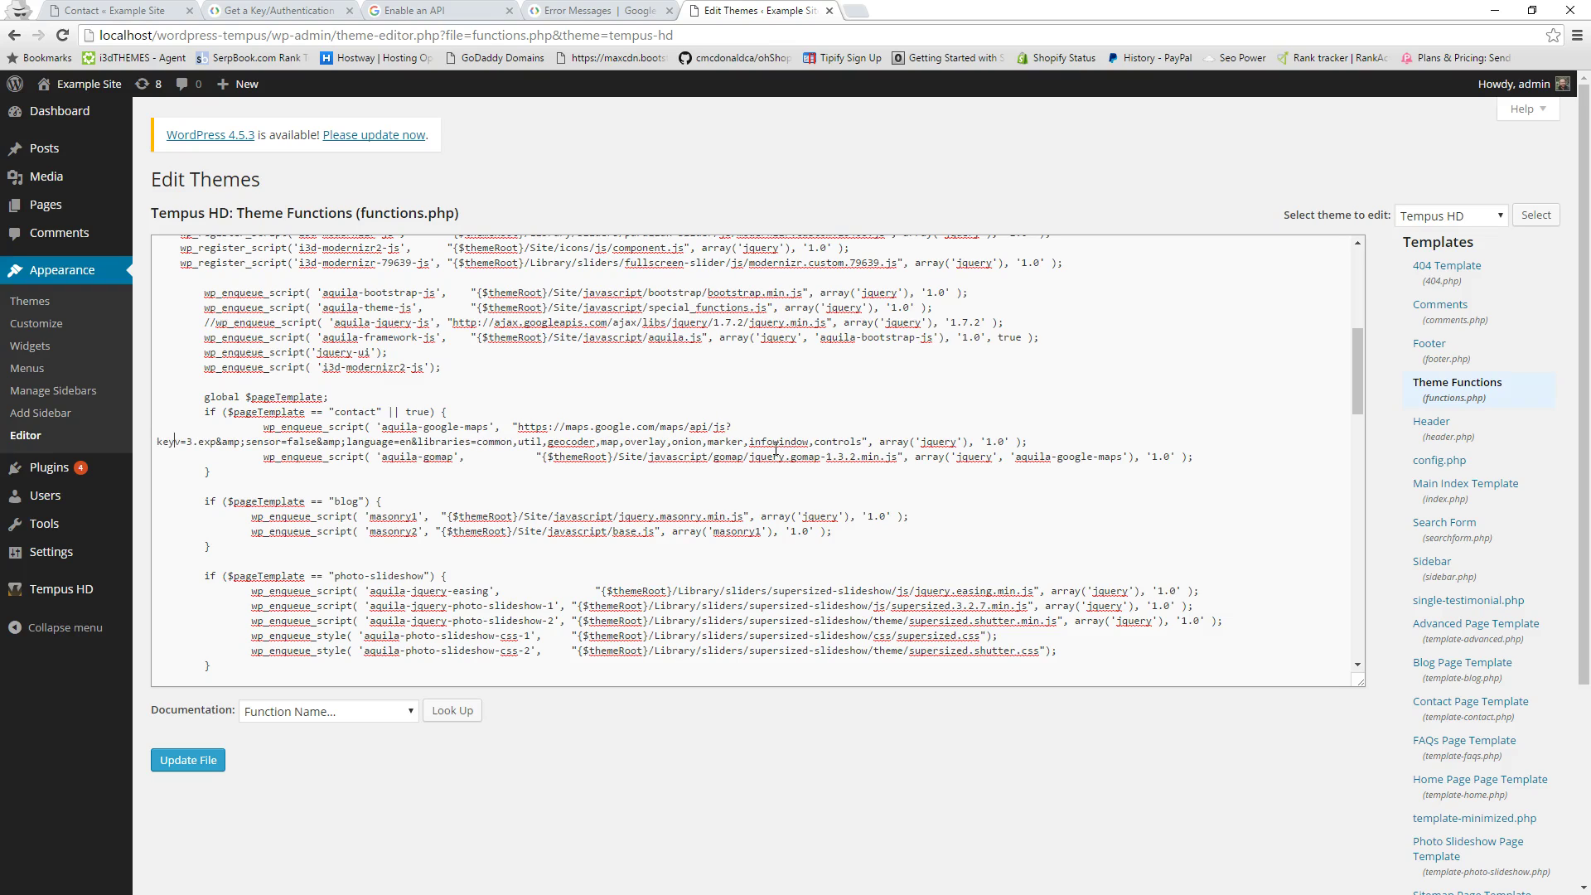
type("=")
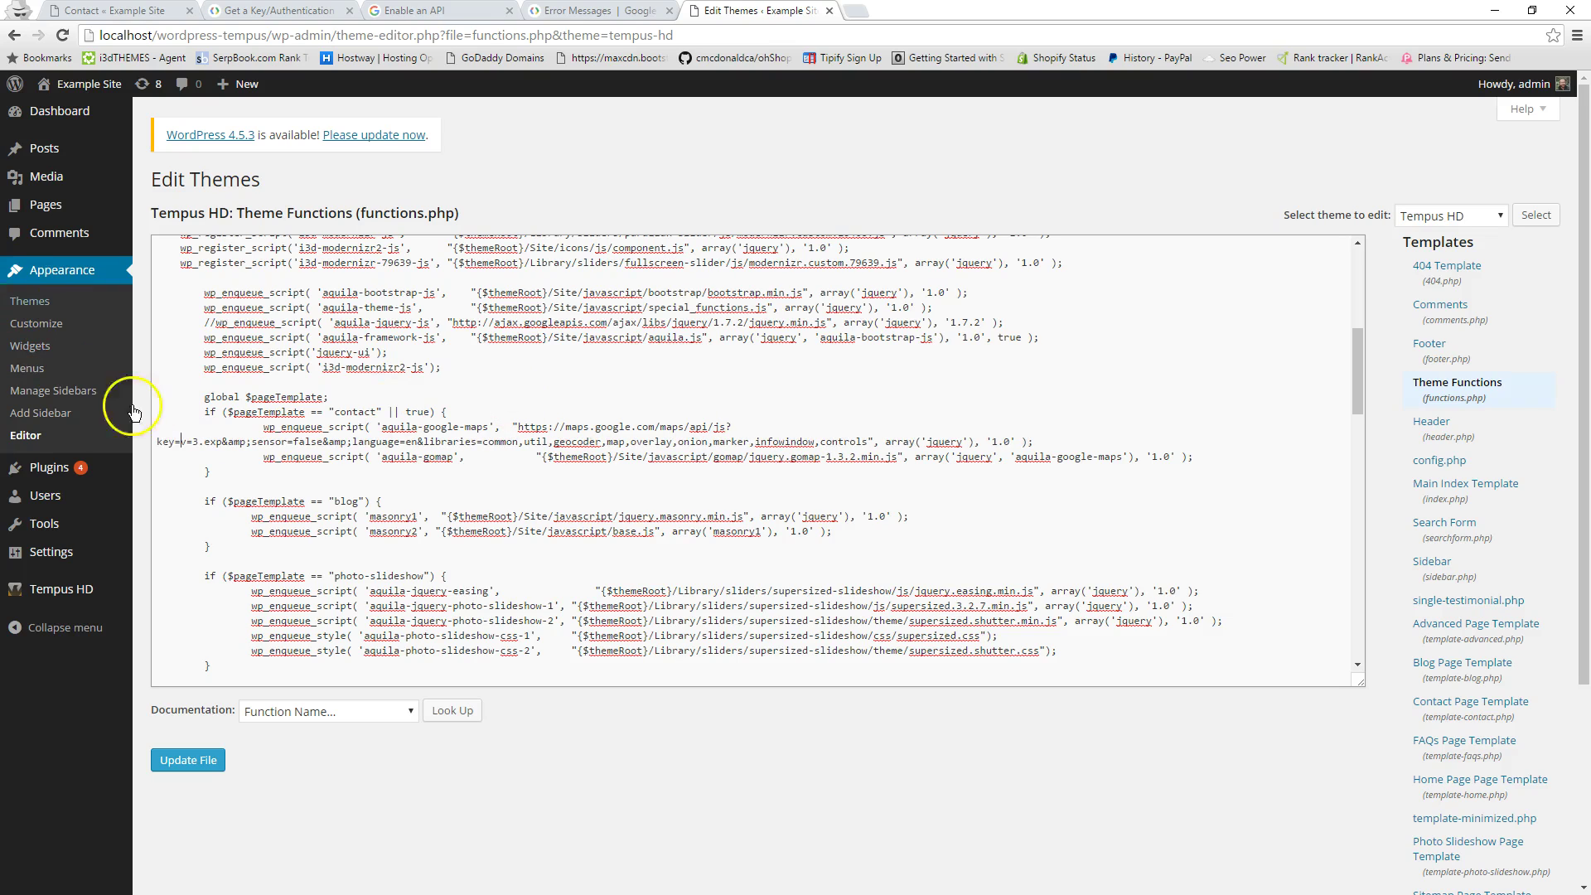
left_click(179, 446)
Start GET A KEY, decline e-mail updates, accept the terms, then open the new My Project
left_click(297, 12)
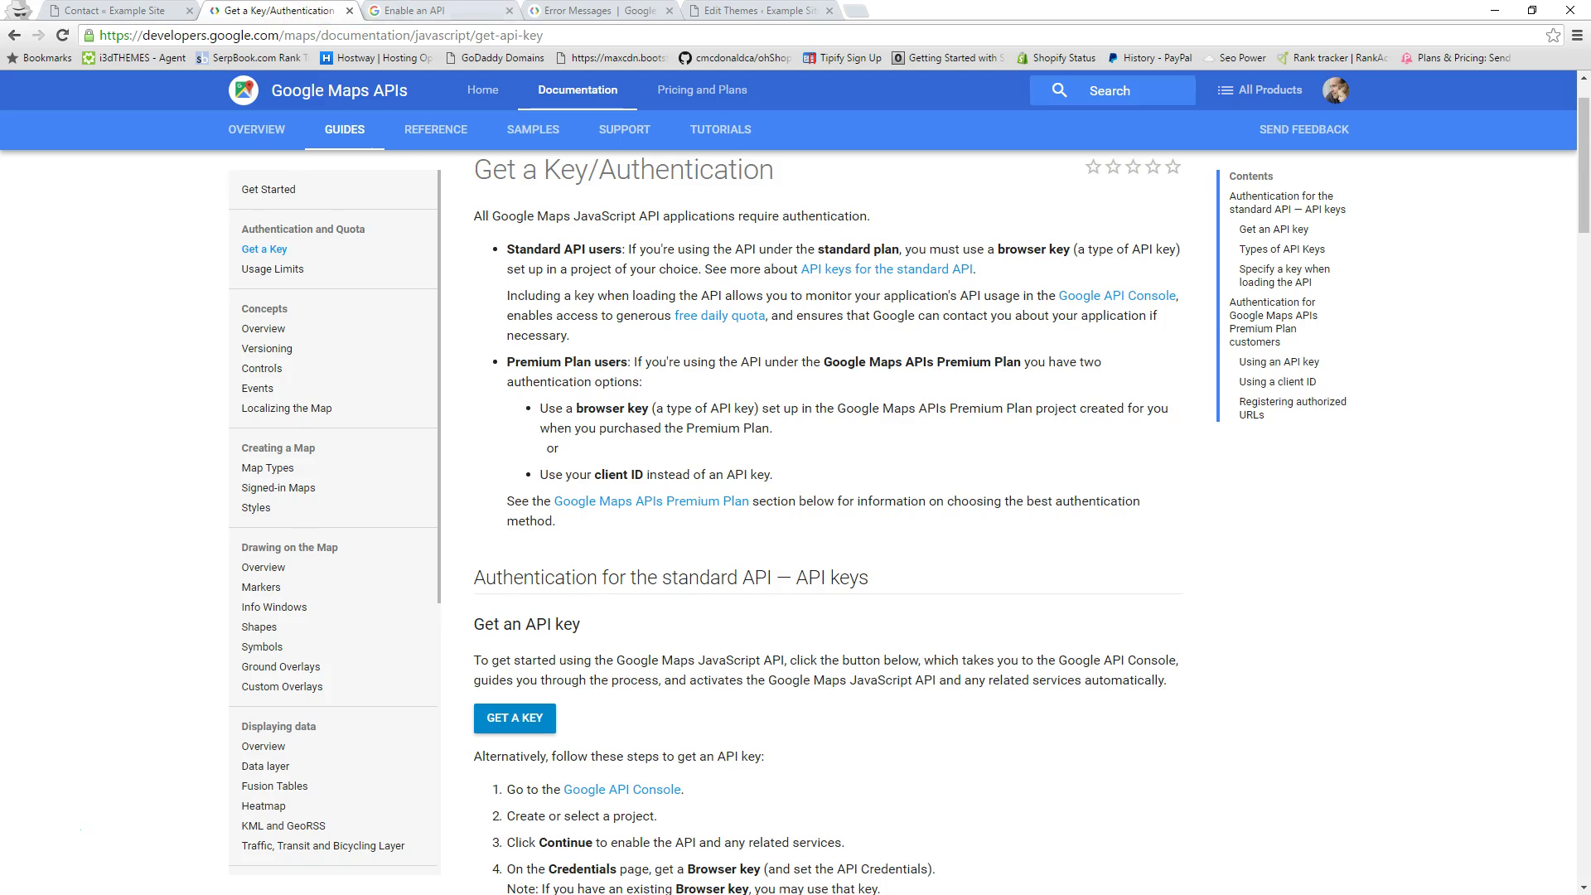
key("ctrl+Tab")
left_click(27, 321)
left_click(67, 321)
left_click(26, 374)
left_click(52, 409)
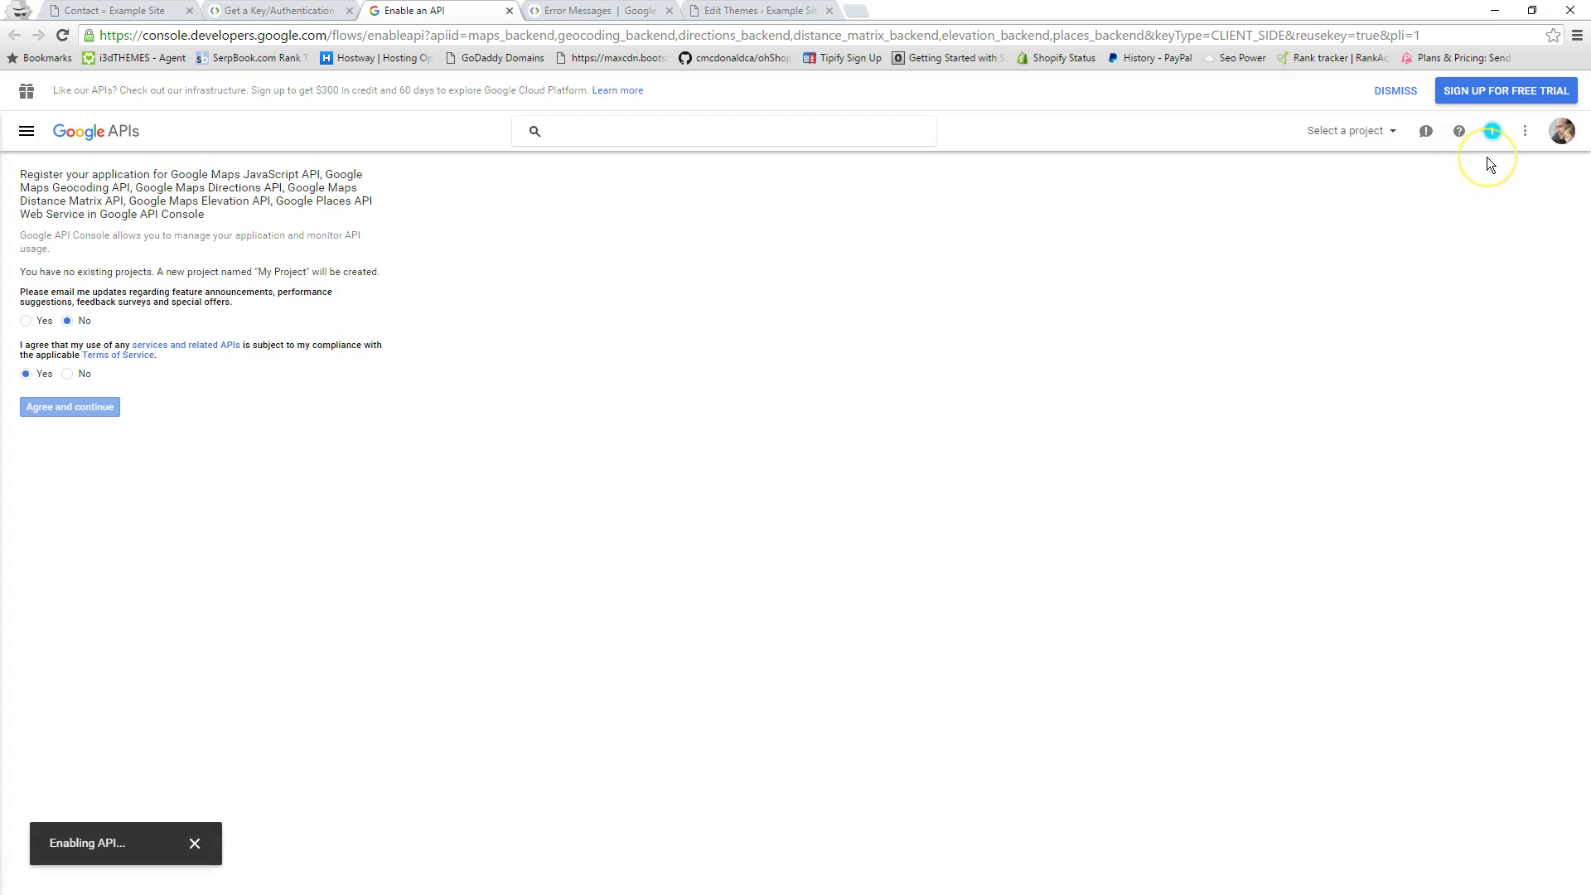
left_click(1491, 133)
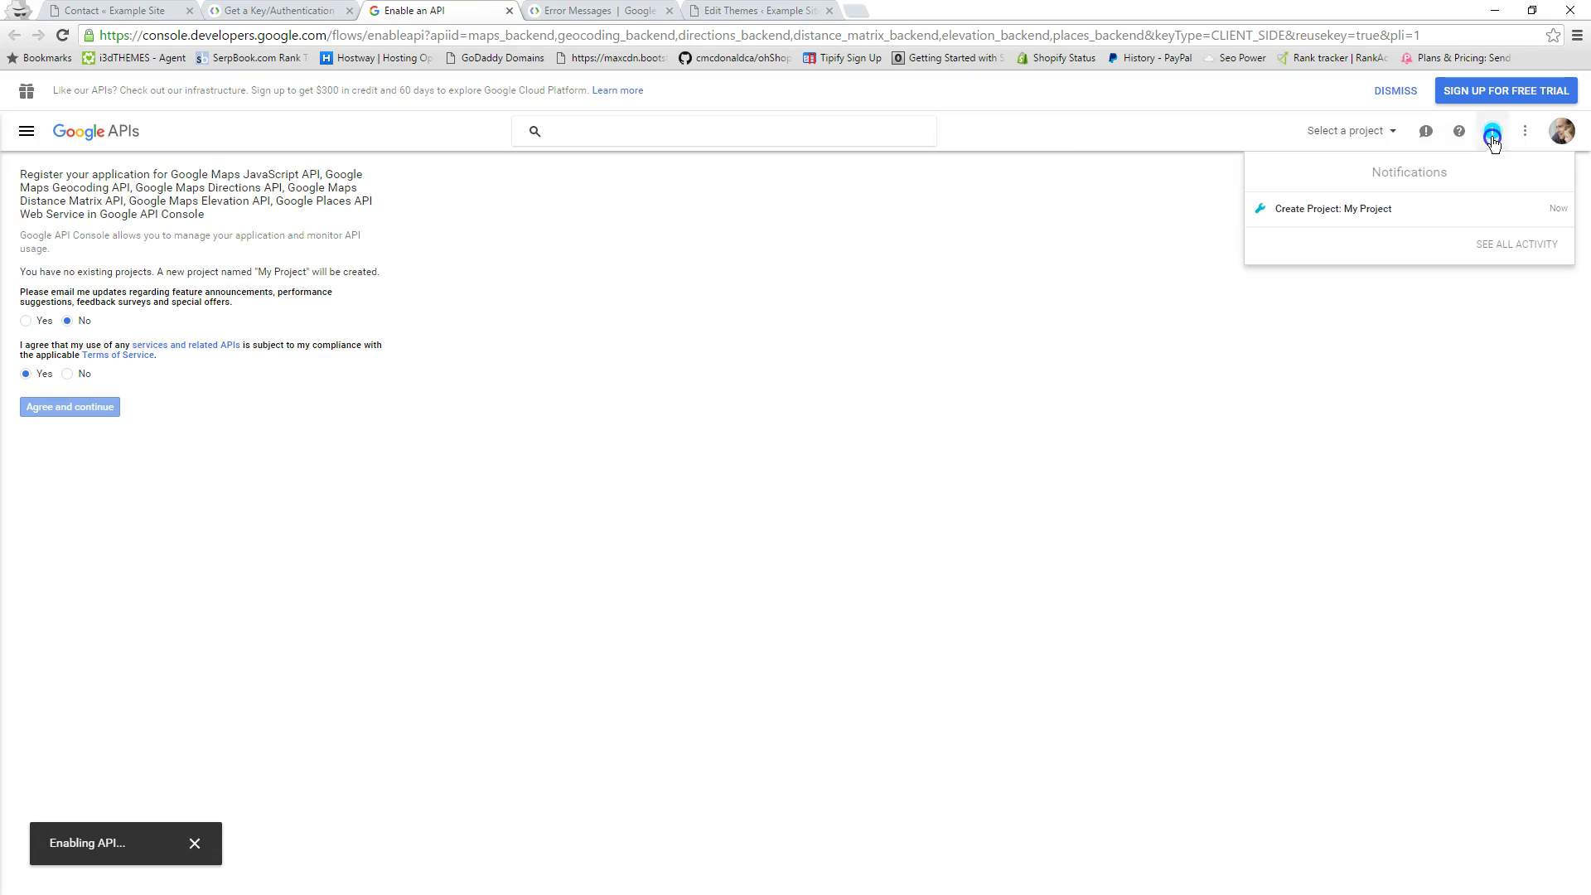
left_click(1348, 208)
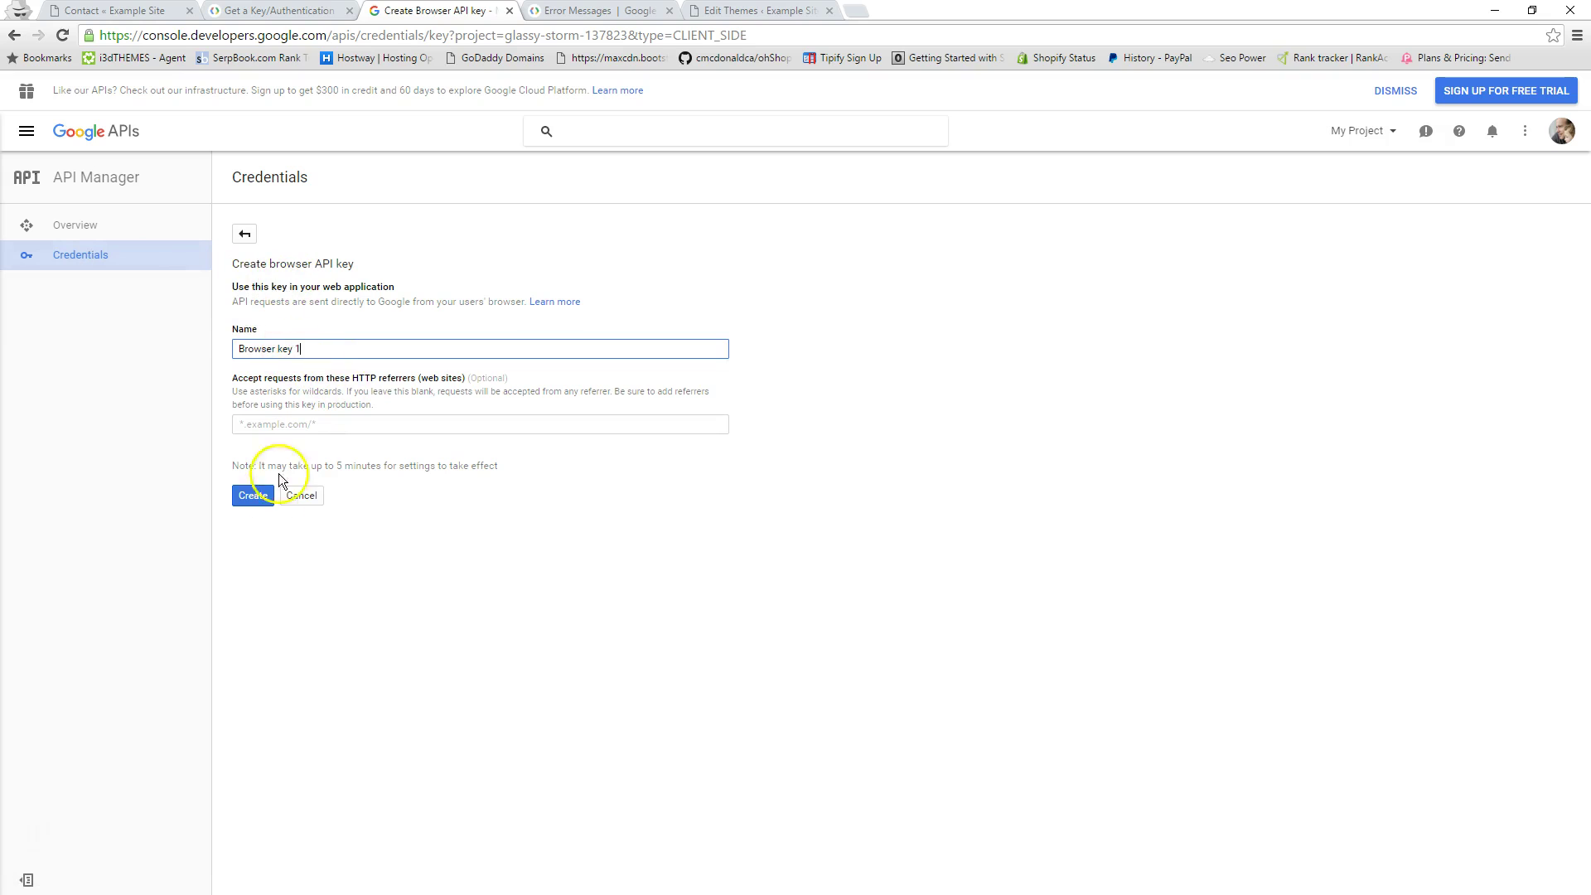
Create Browser key 1 and copy its generated key from the dialog
left_click(253, 497)
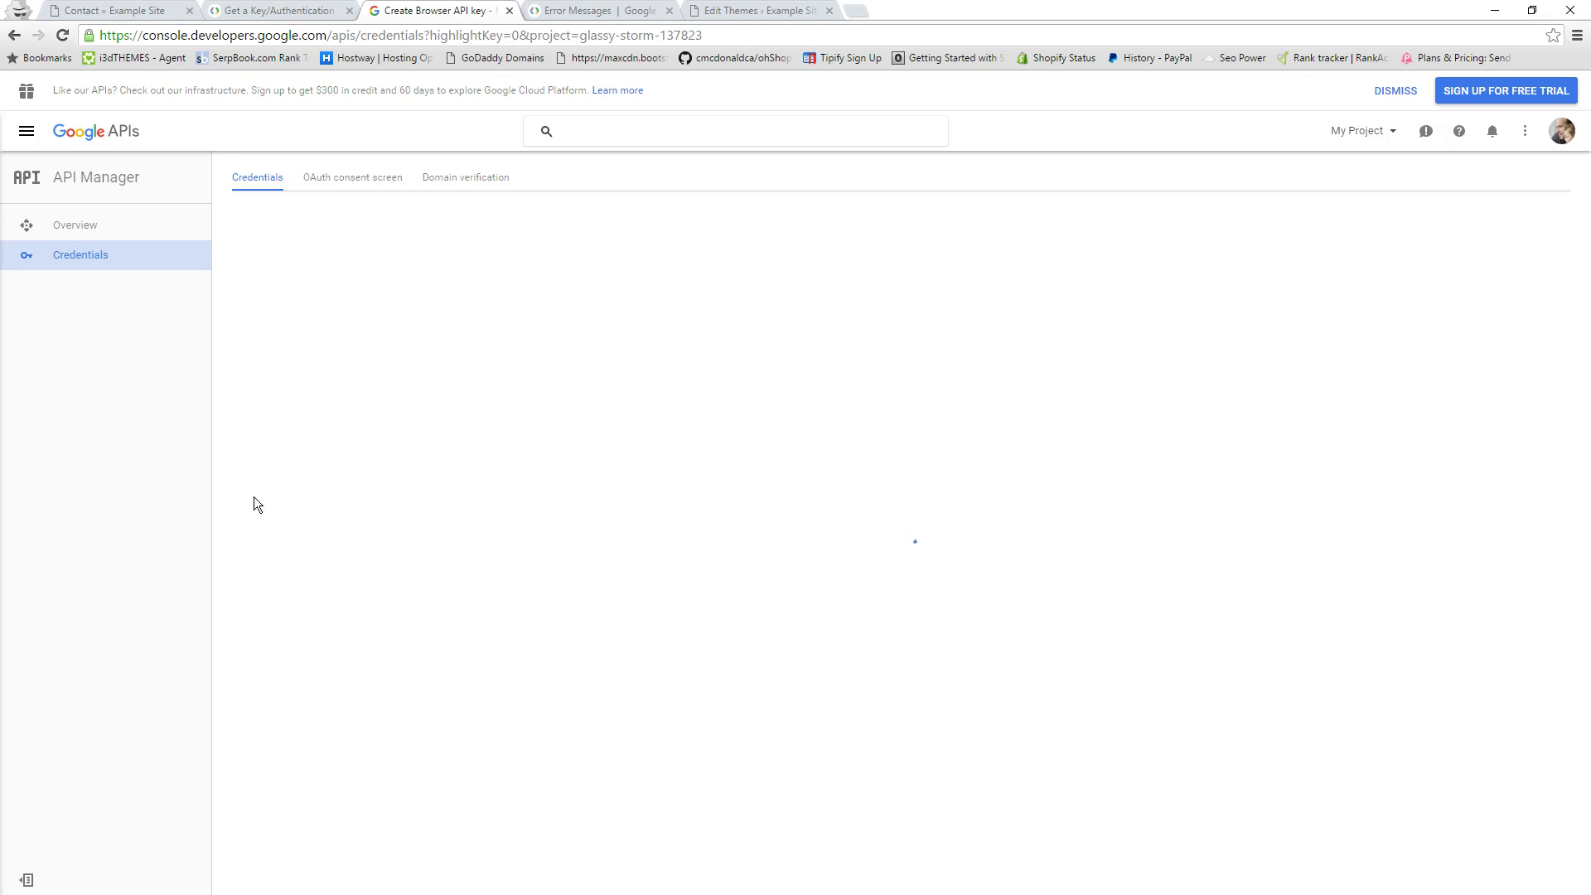
left_click_drag(822, 222, 601, 220)
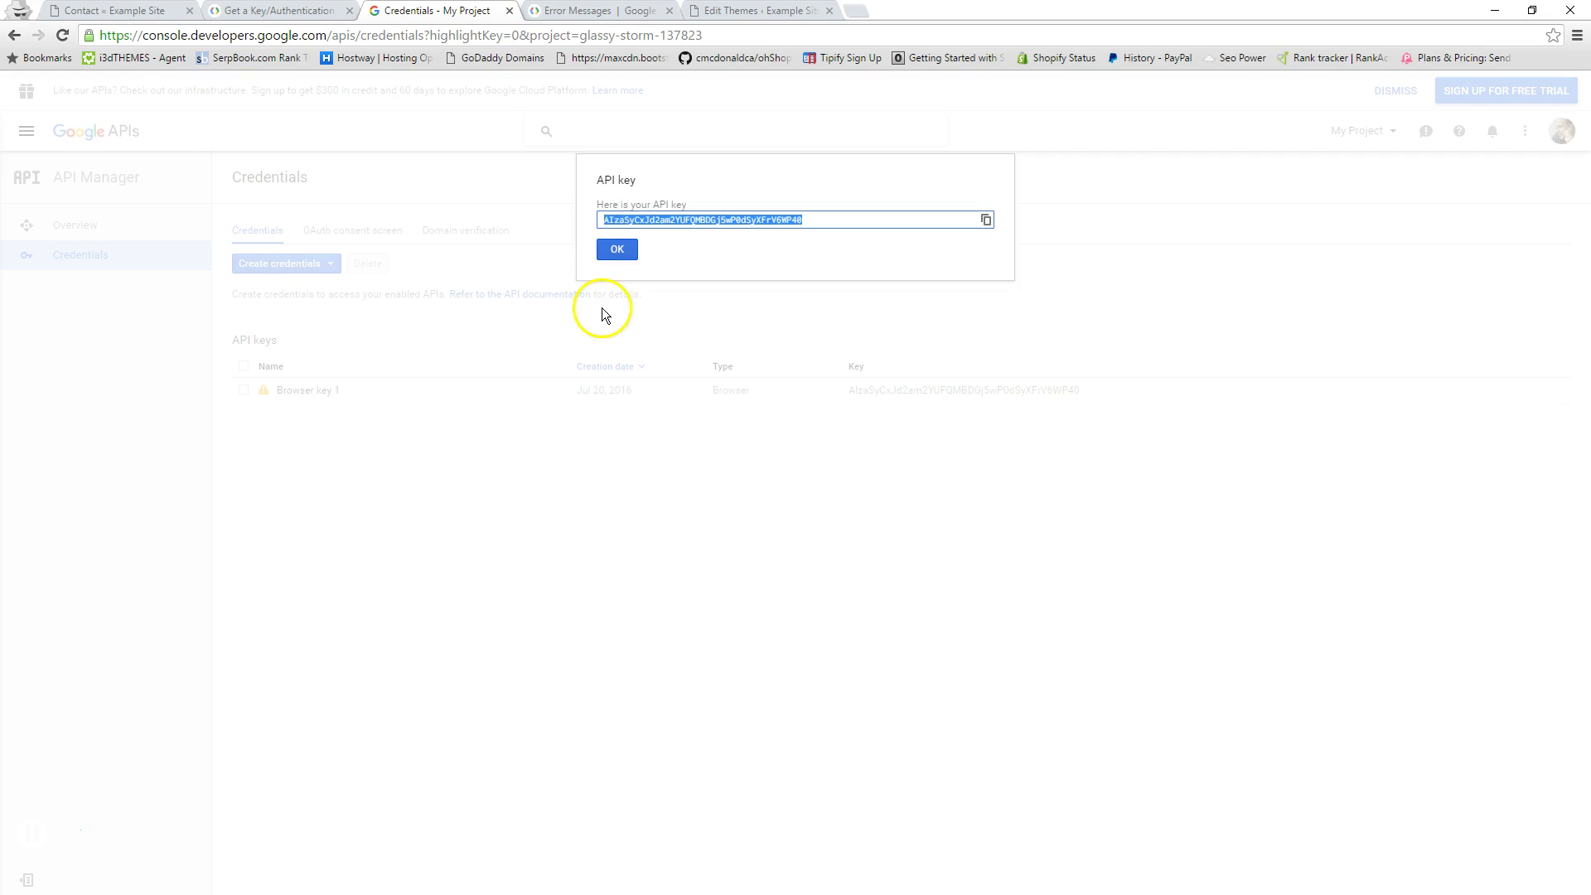
left_click(615, 249)
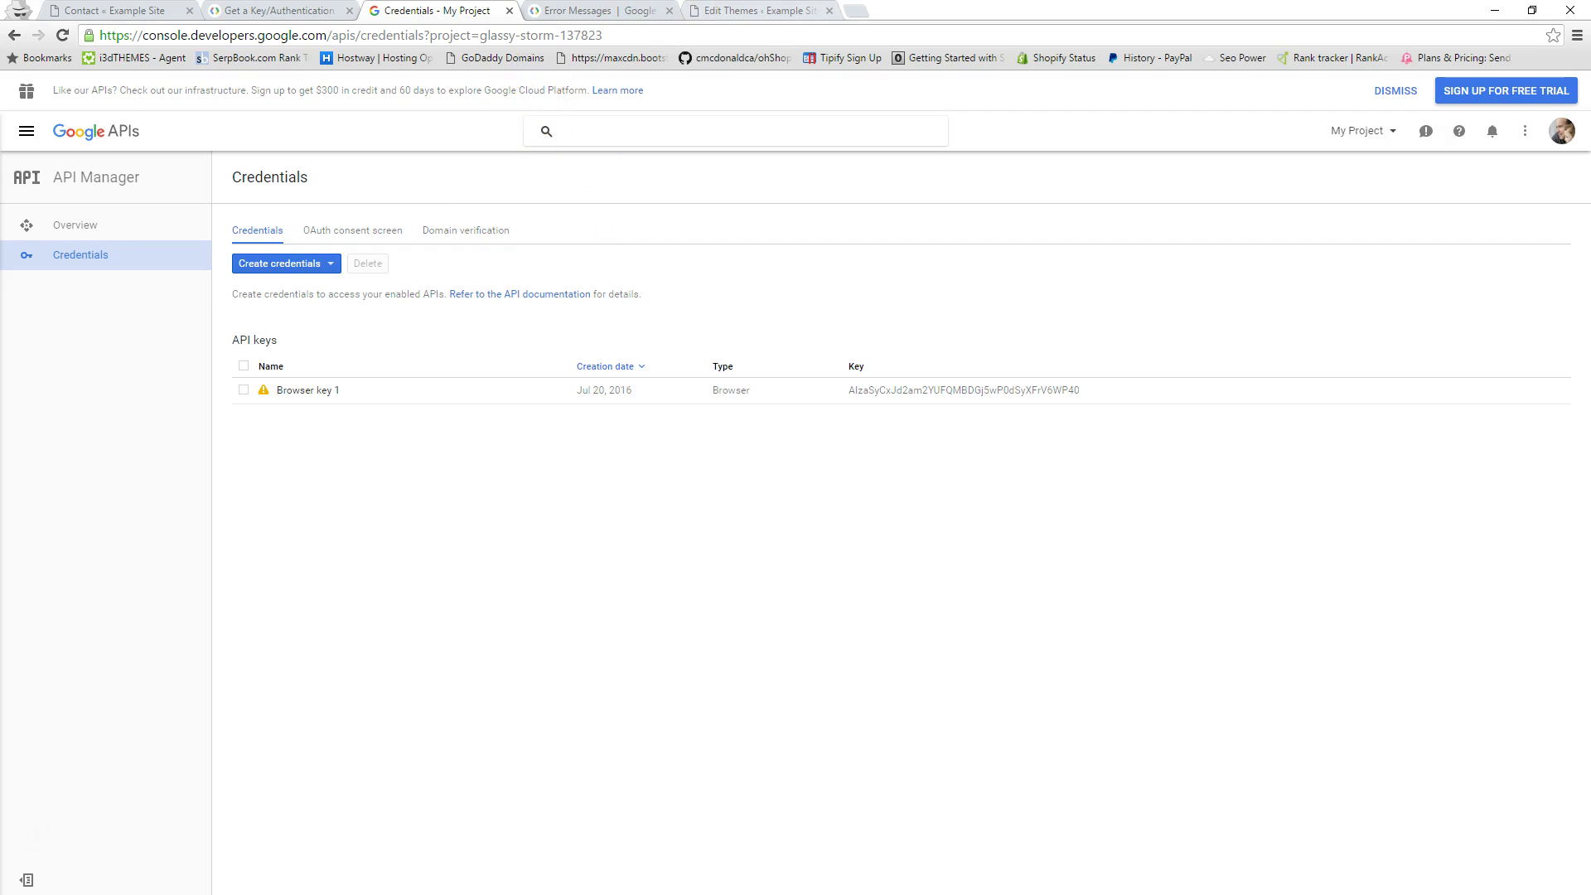
left_click(730, 11)
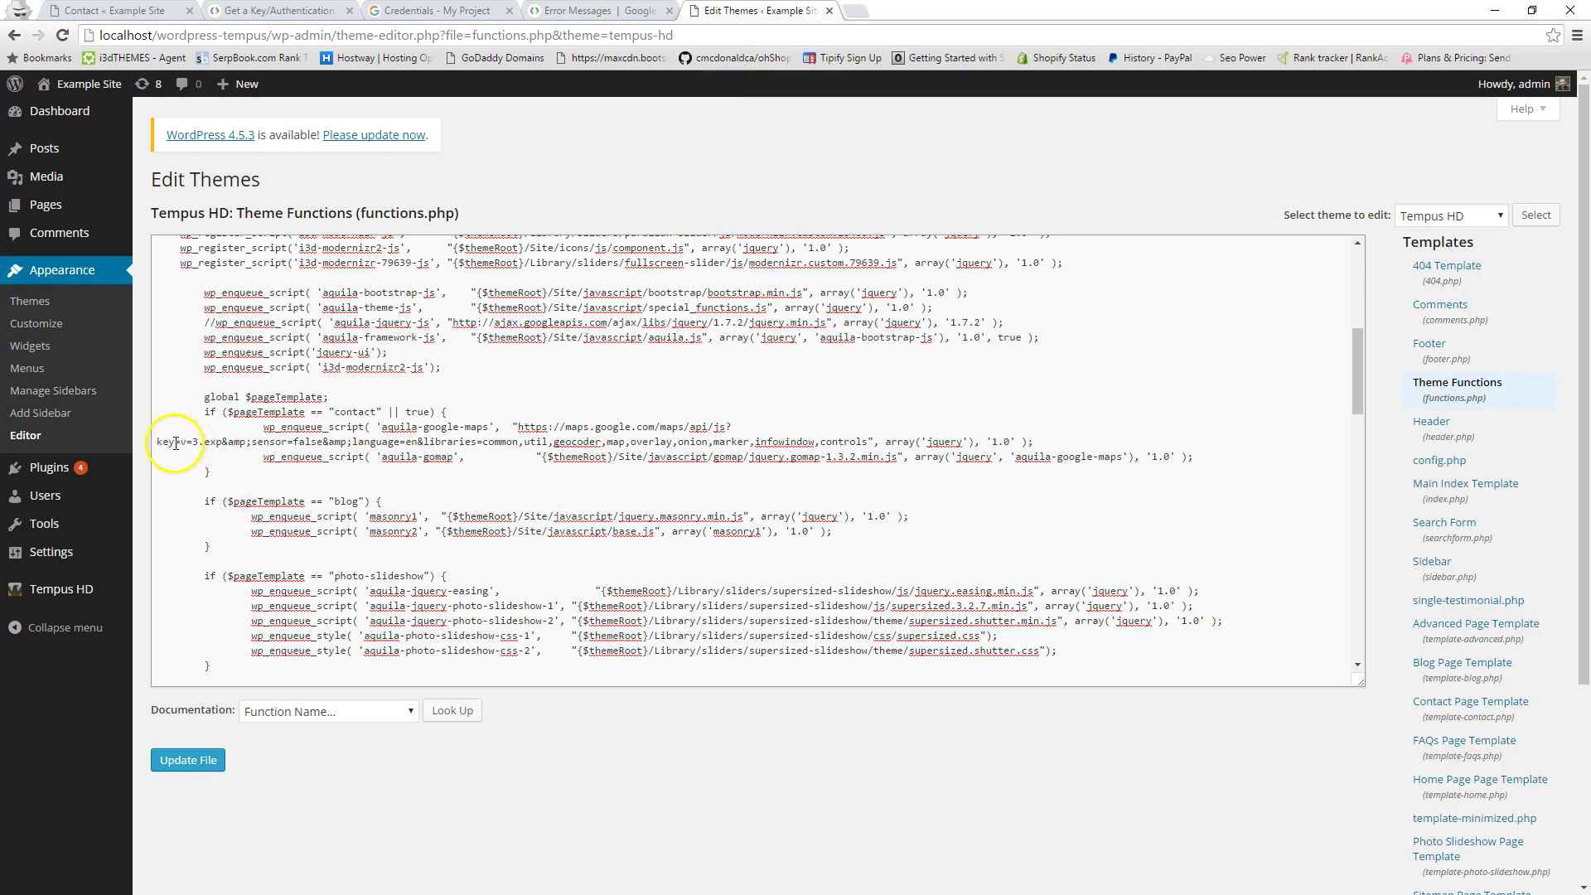
Paste the API key after 'key=', add '&', and save functions.php with Update File
left_click(175, 443)
key("ctrl+v")
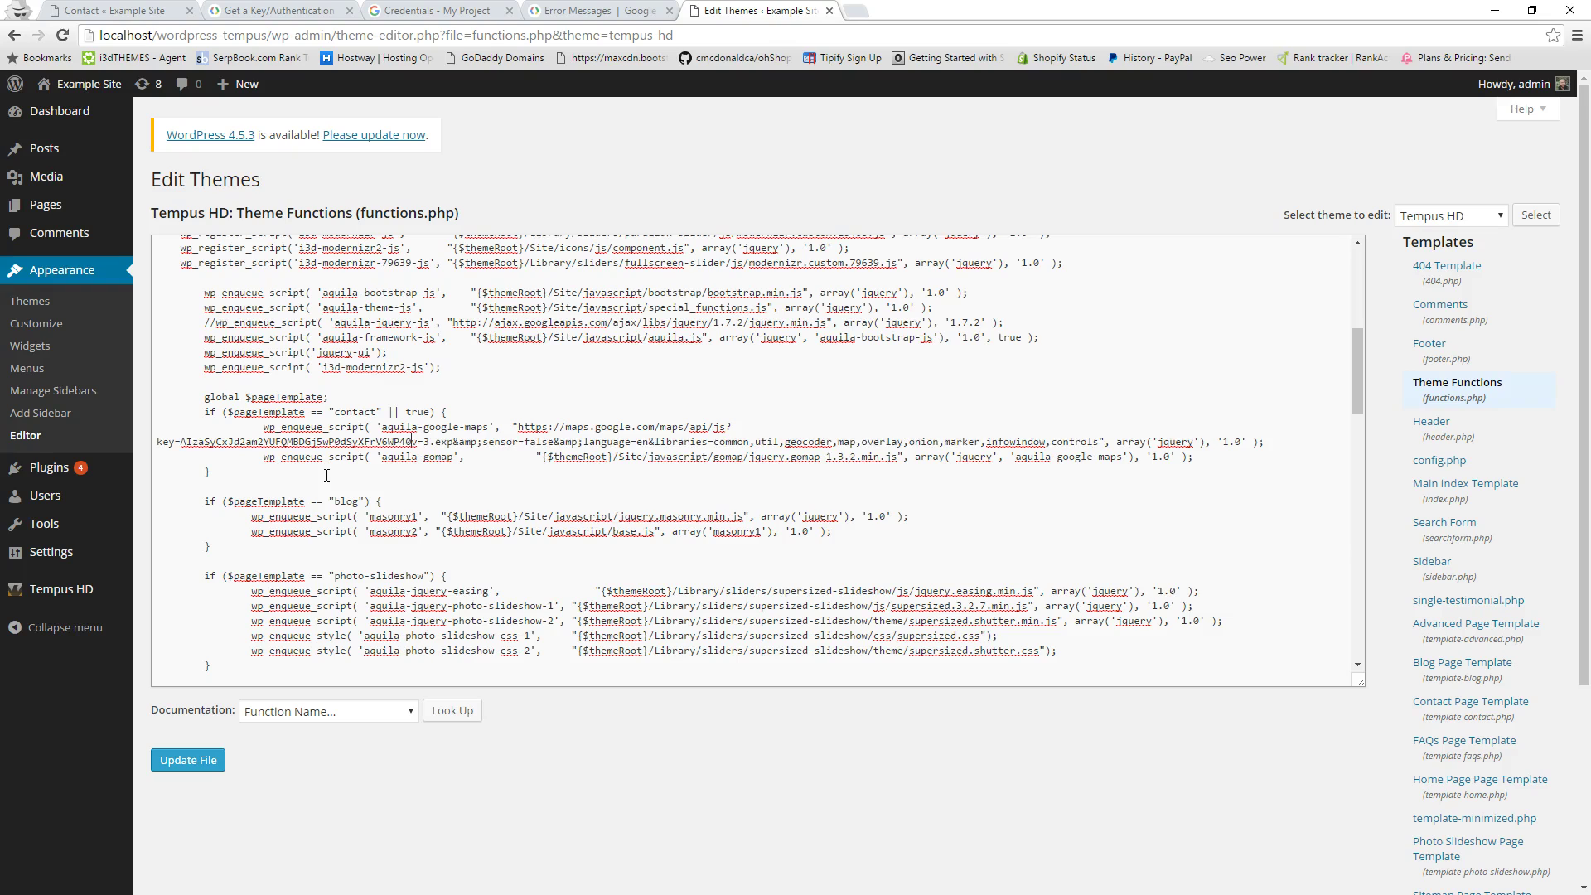
type("&")
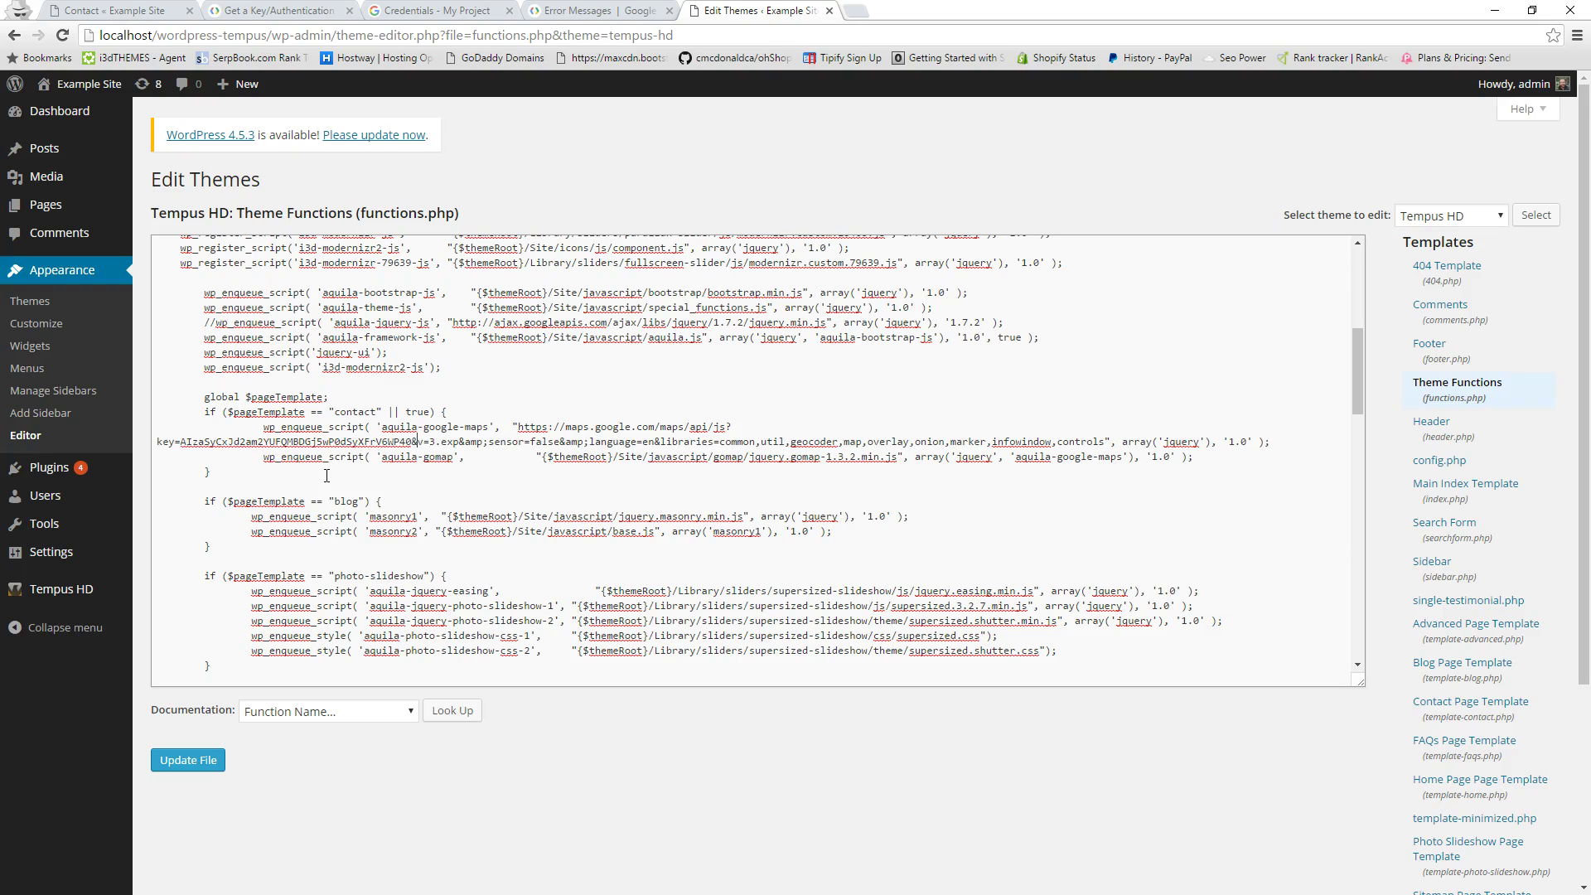
left_click(413, 446)
left_click(199, 768)
scroll(431, 609, "down", 10)
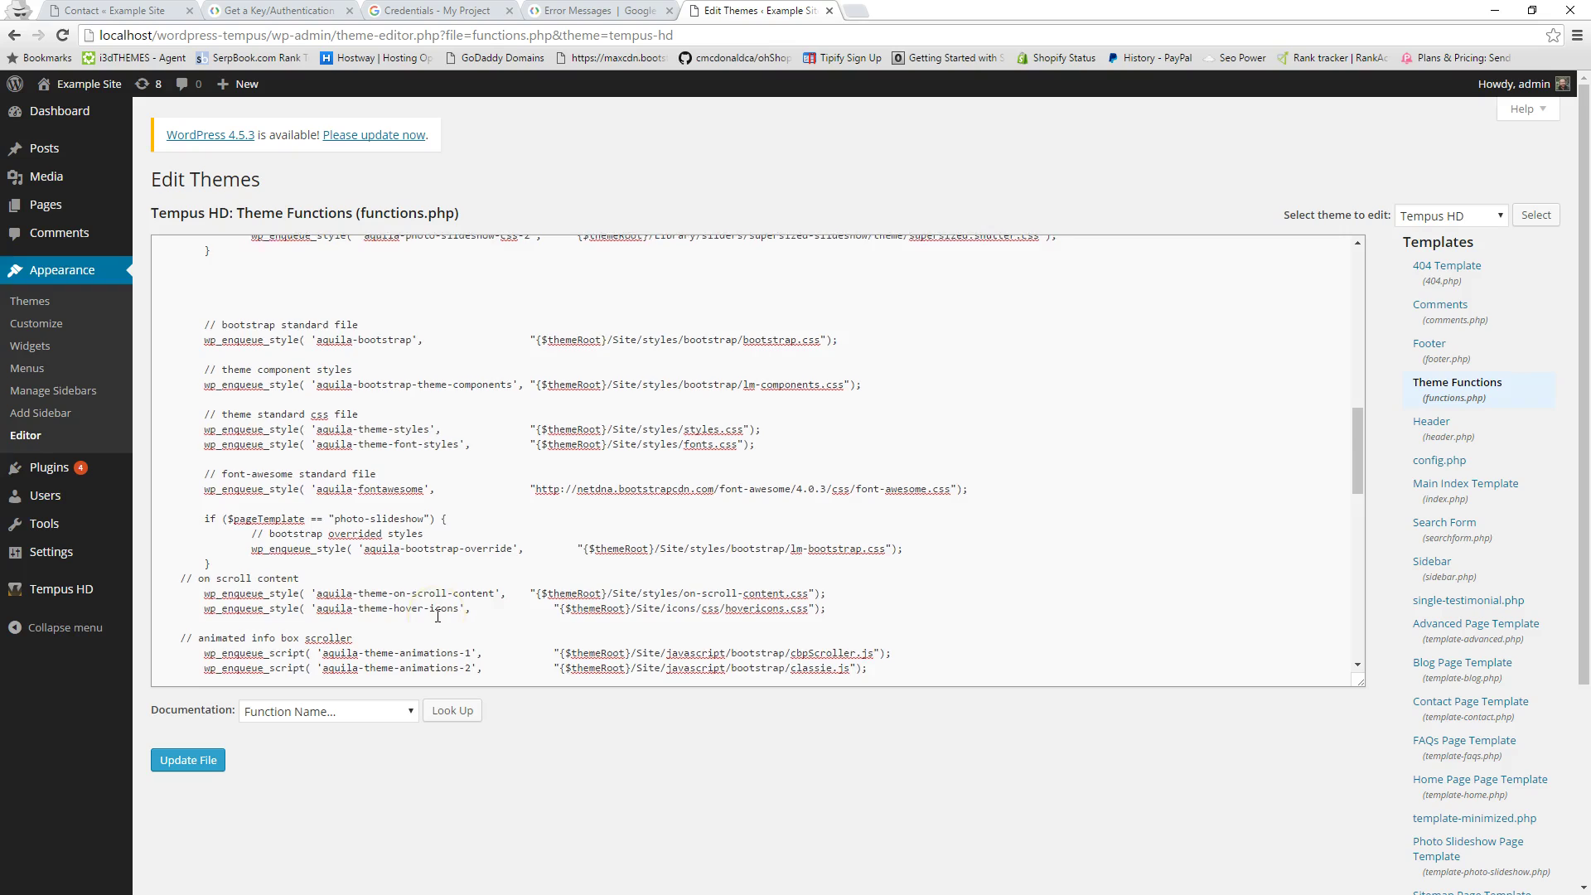
scroll(437, 615, "down", 12)
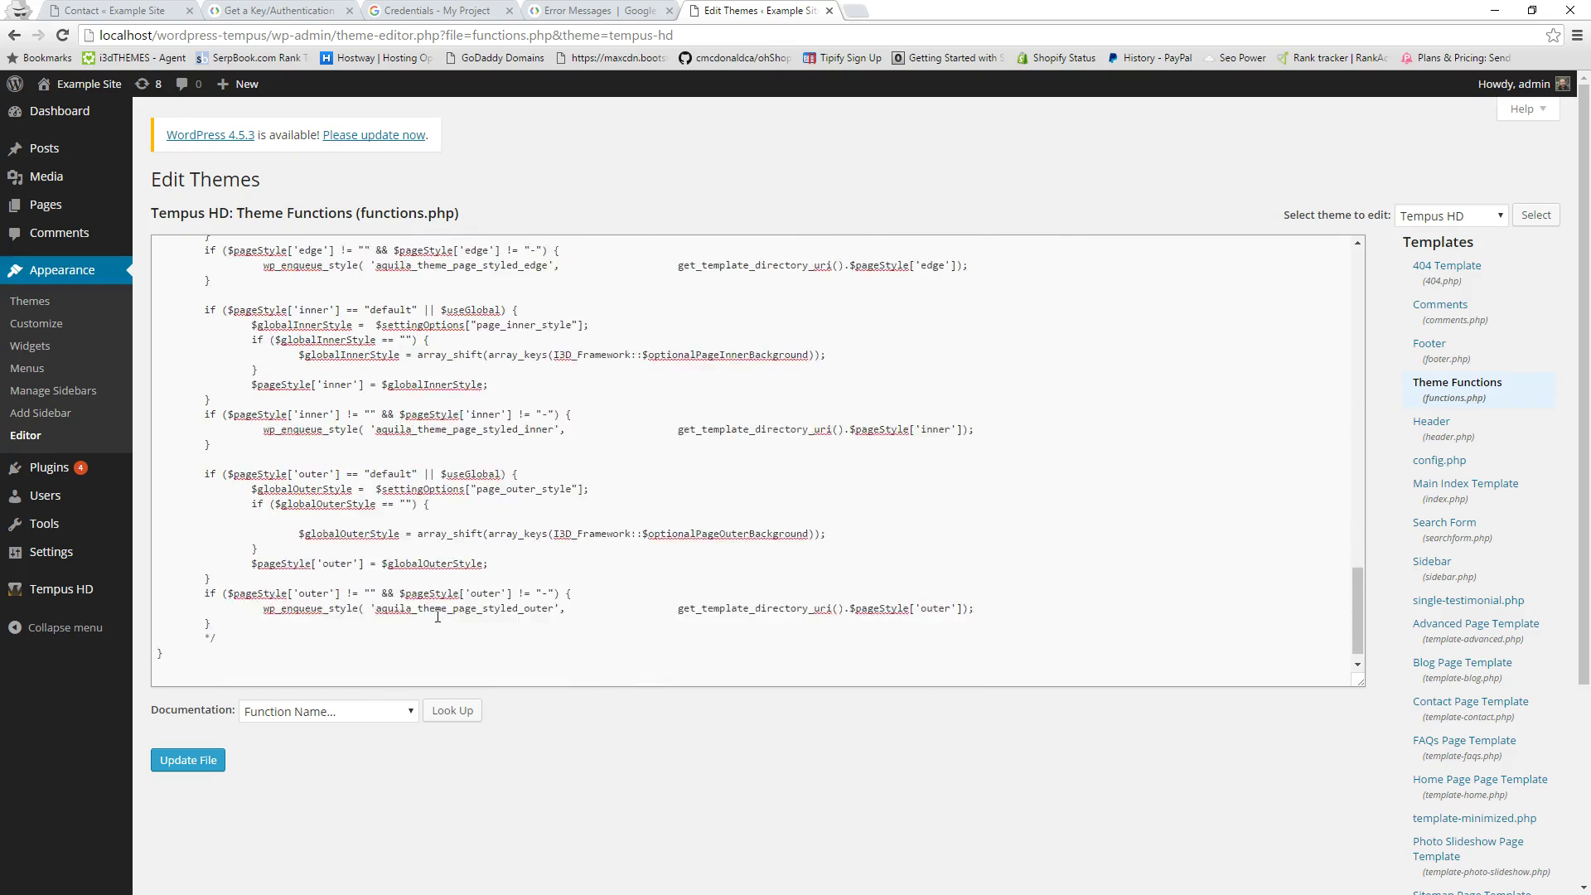
scroll(438, 615, "up", 15)
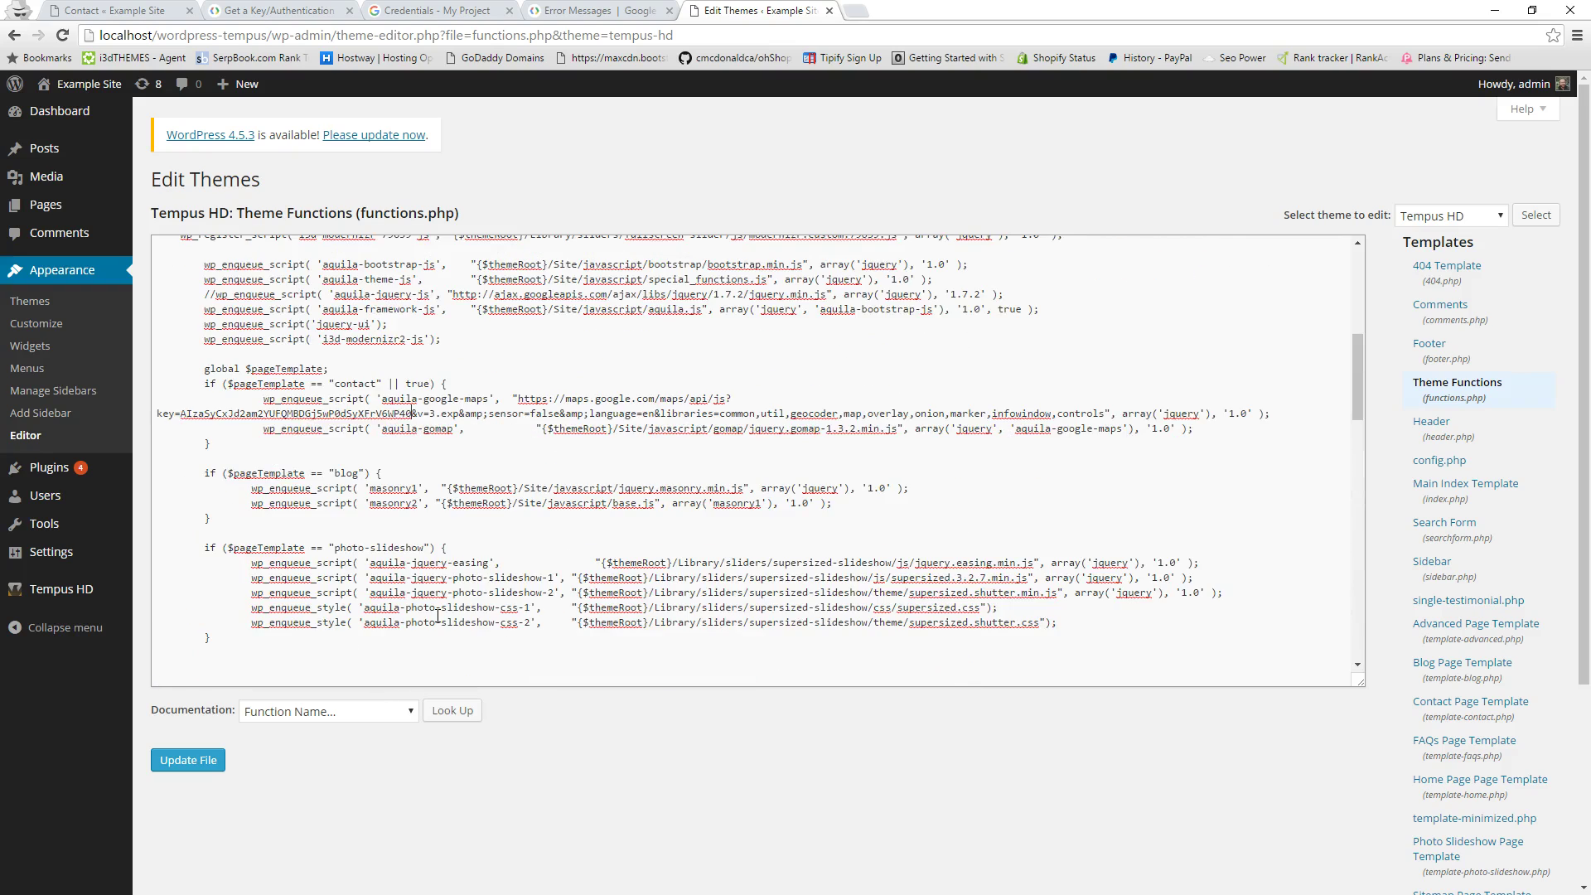
left_click(193, 760)
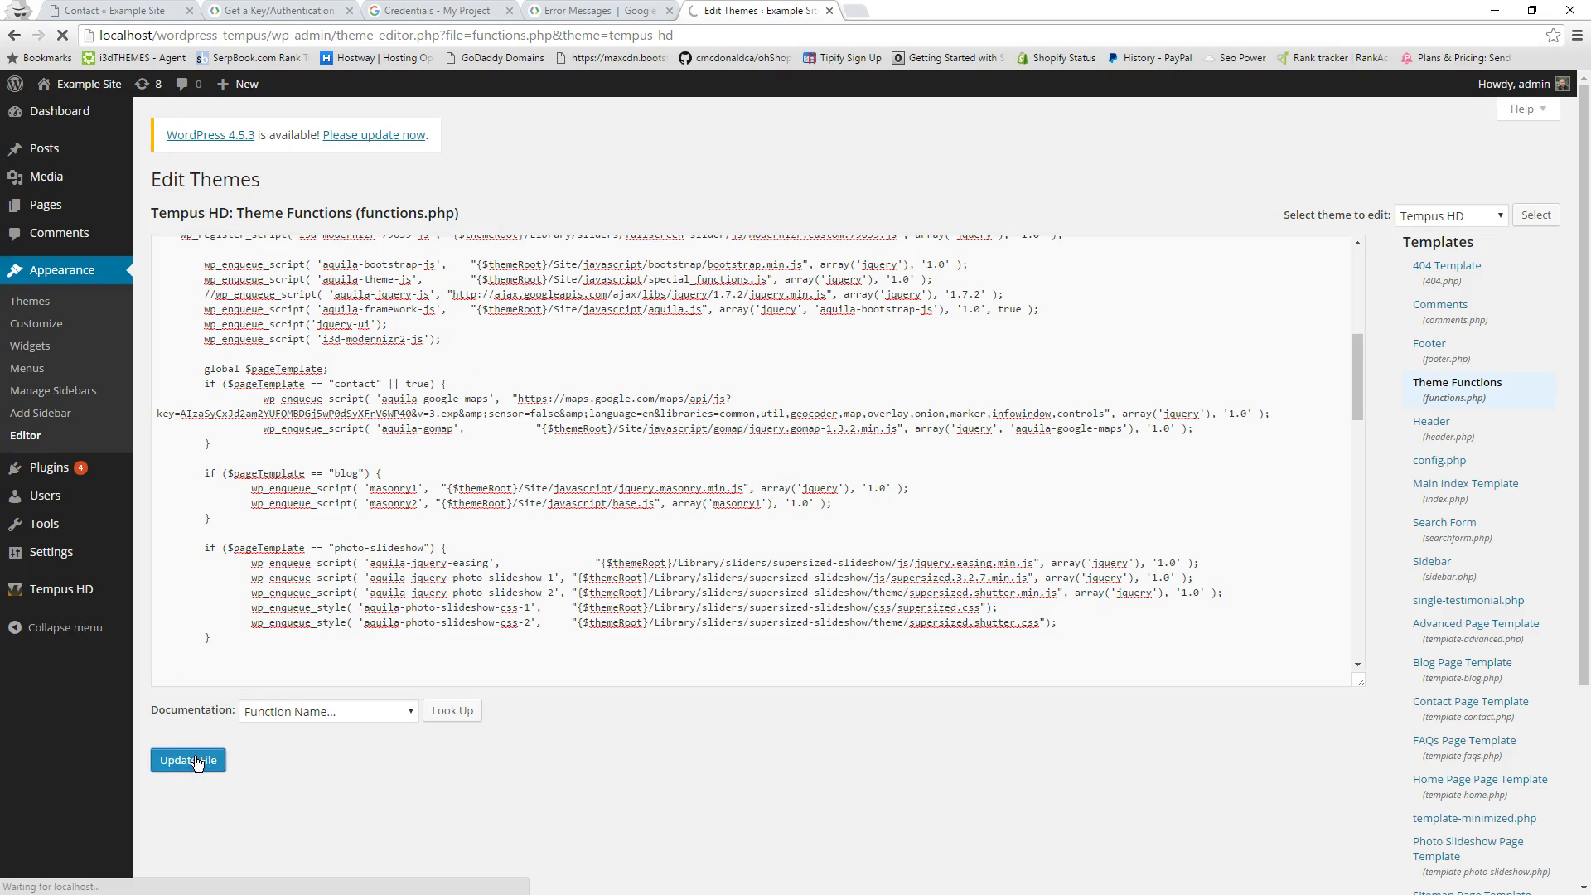